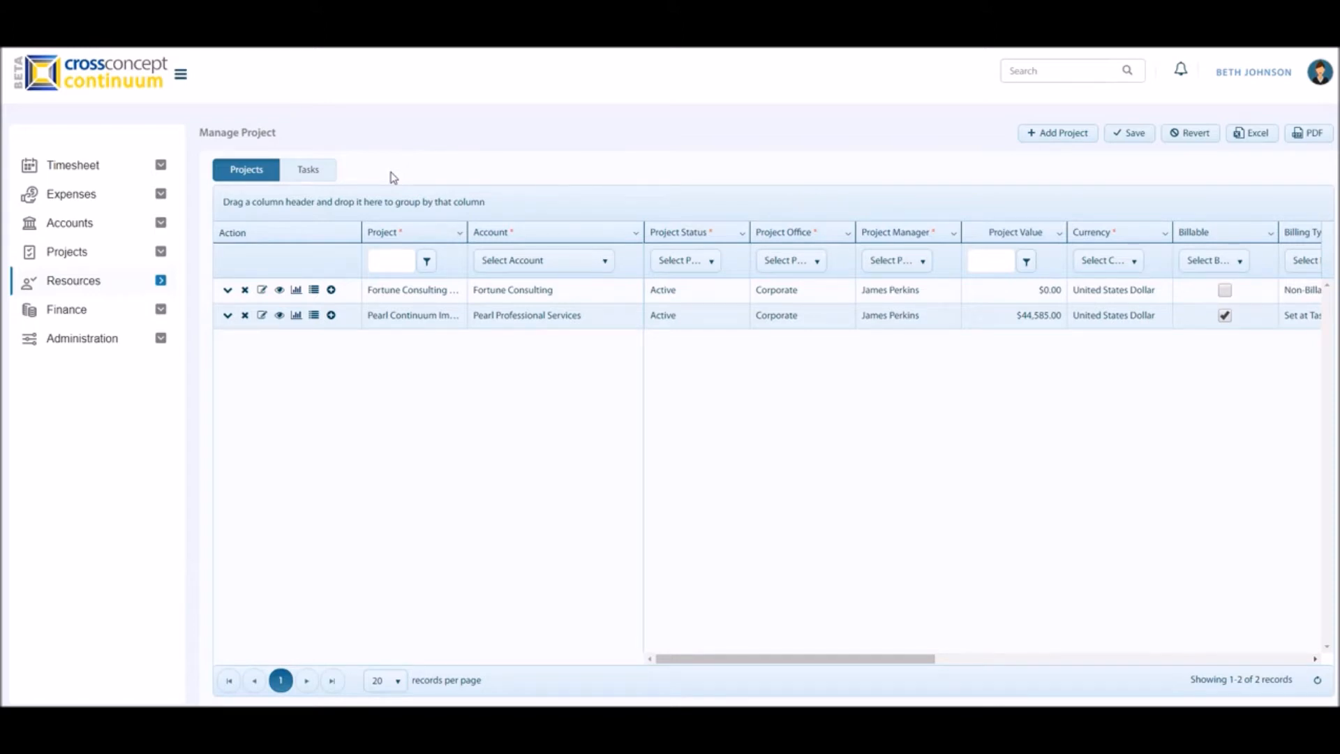
Step: Open the Gantt chart of the Fortune Consulting - Probono project and view the details of the Training Day 1 task
left_click(296, 291)
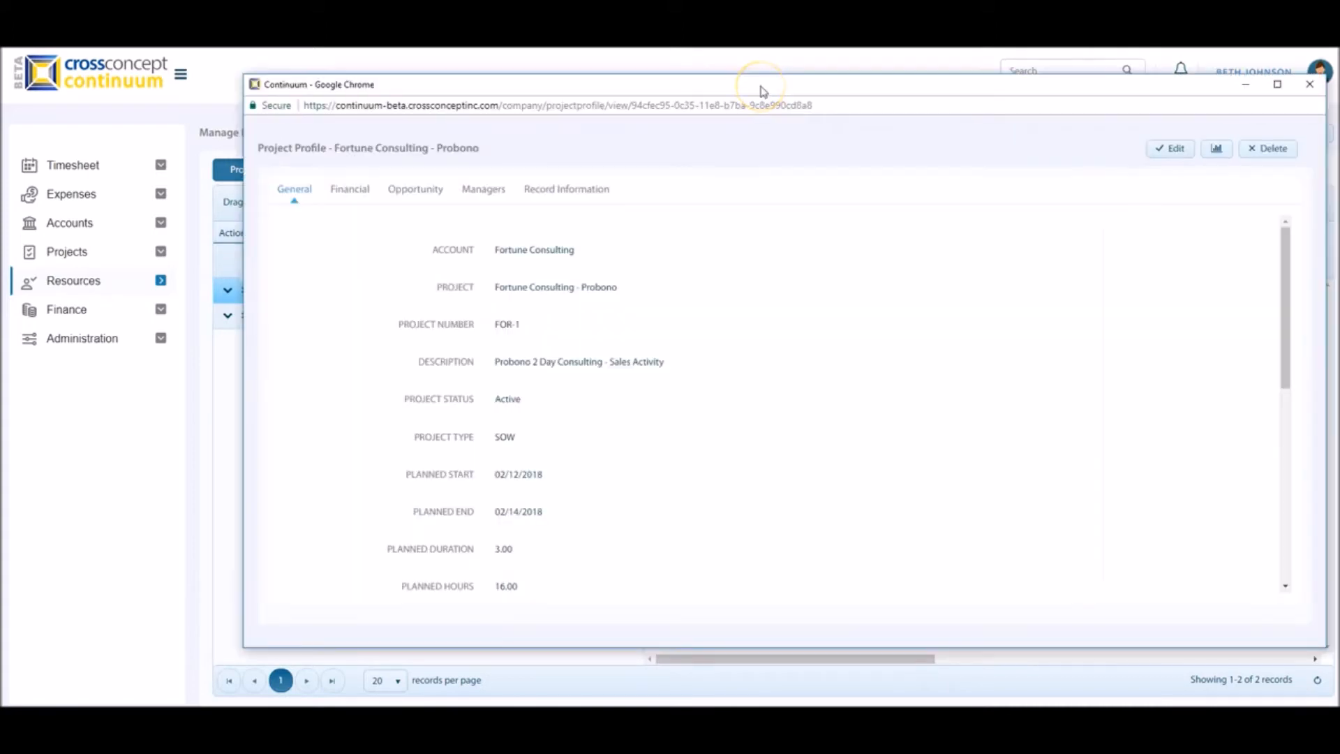
left_click(1217, 150)
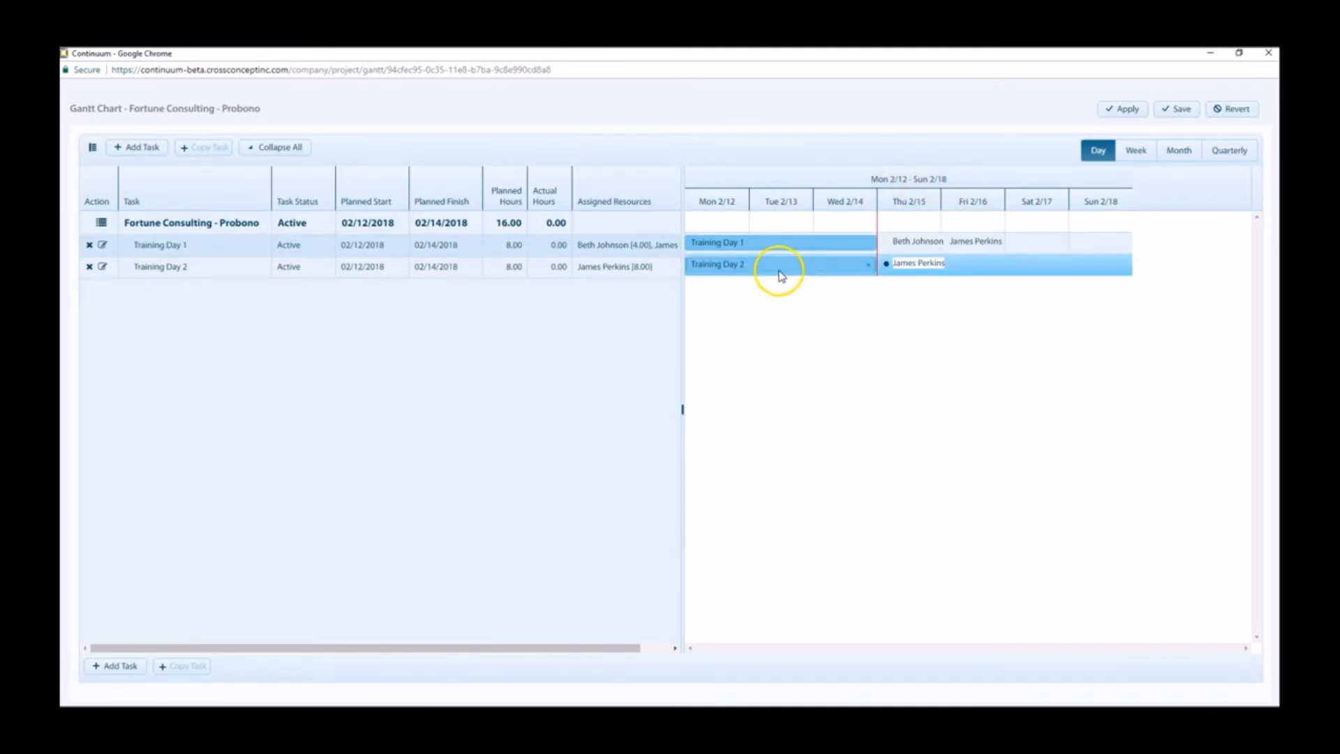
mouse_move(789, 251)
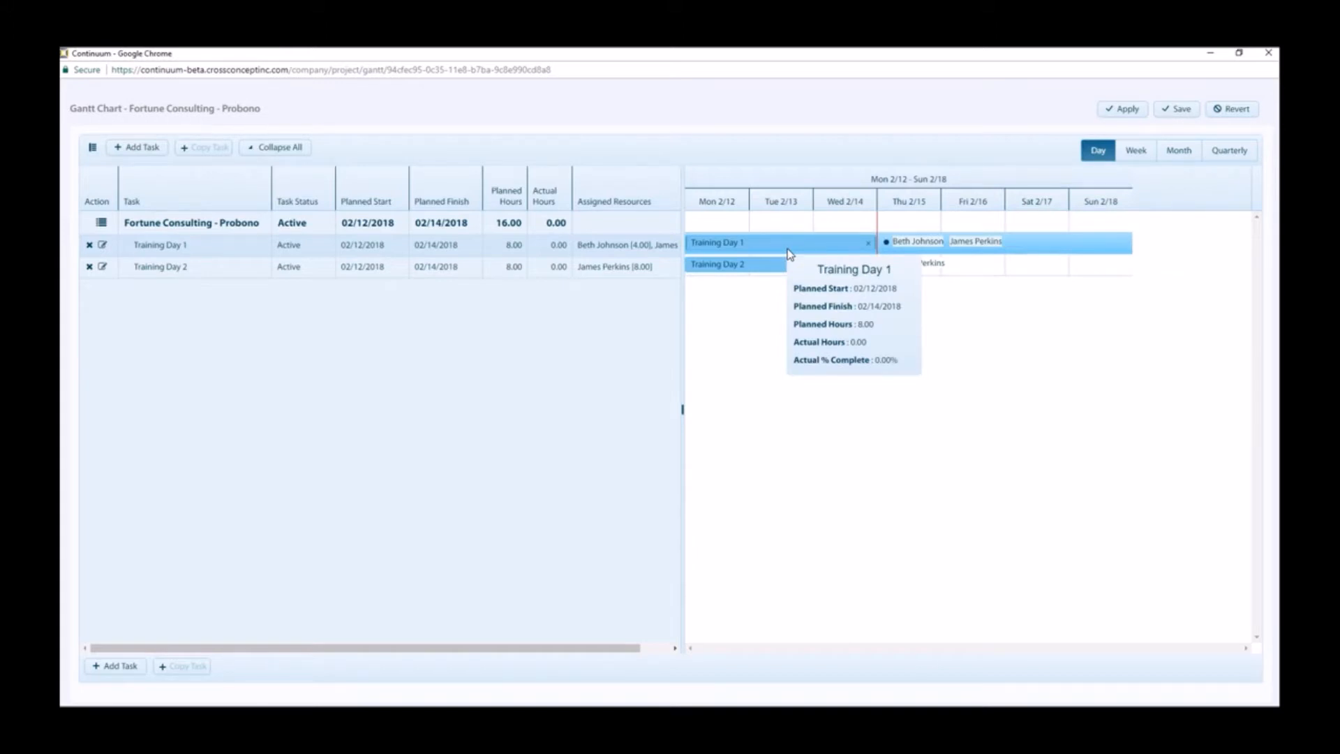
left_click(779, 267)
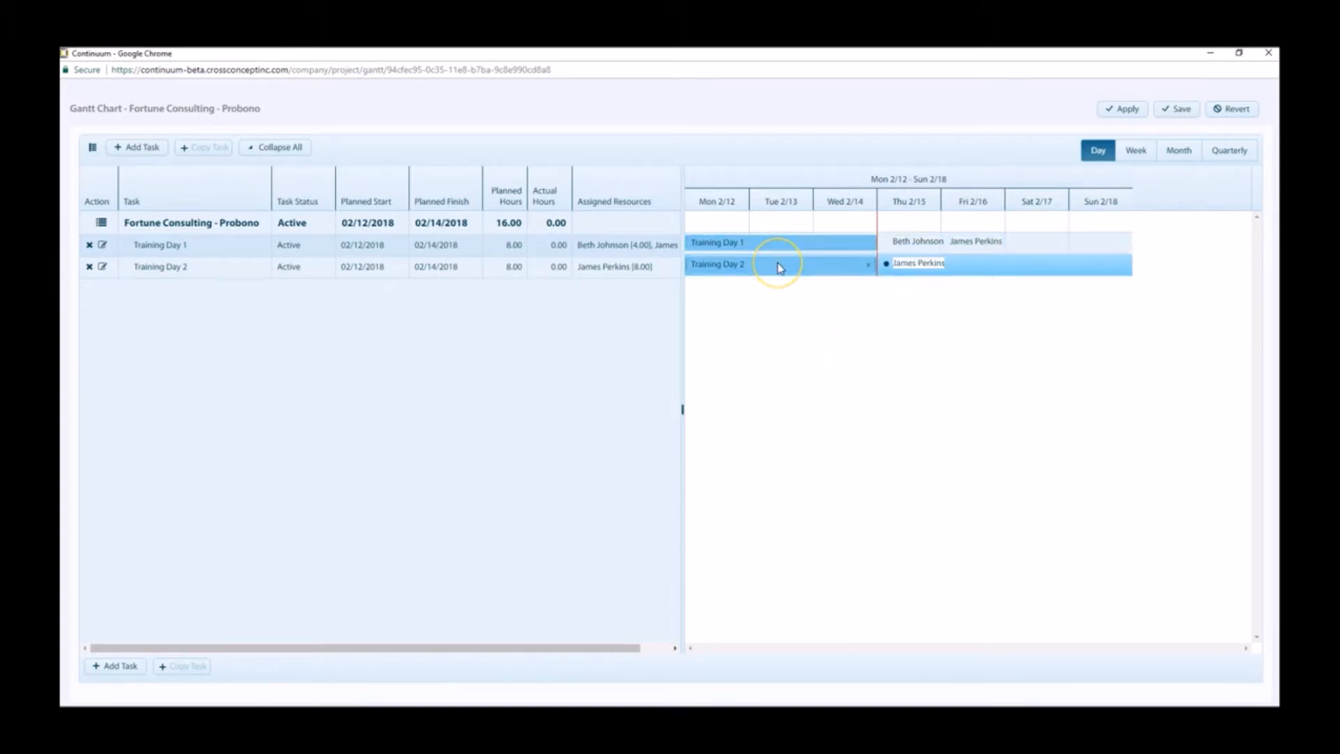
mouse_move(780, 266)
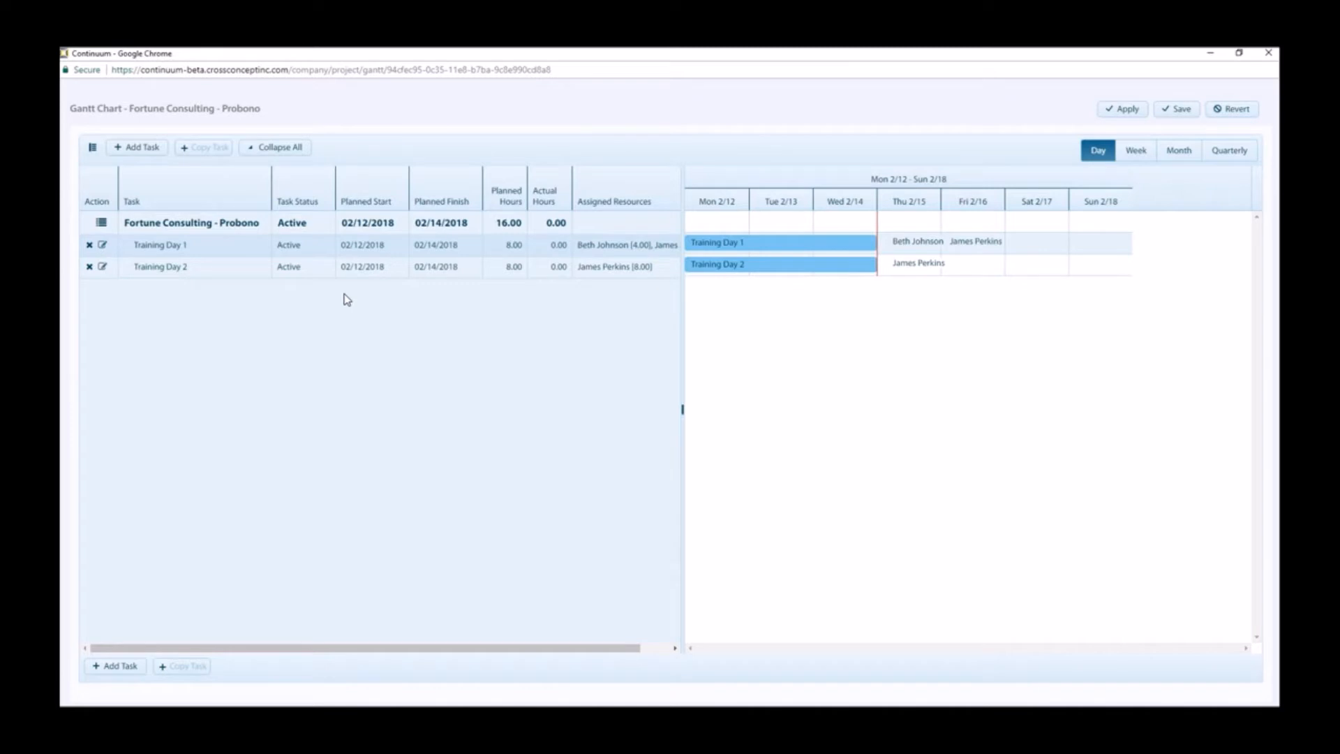
Step: Add a new top-level task at the end of the Fortune Consulting - Probono project
left_click(288, 150)
left_click(292, 151)
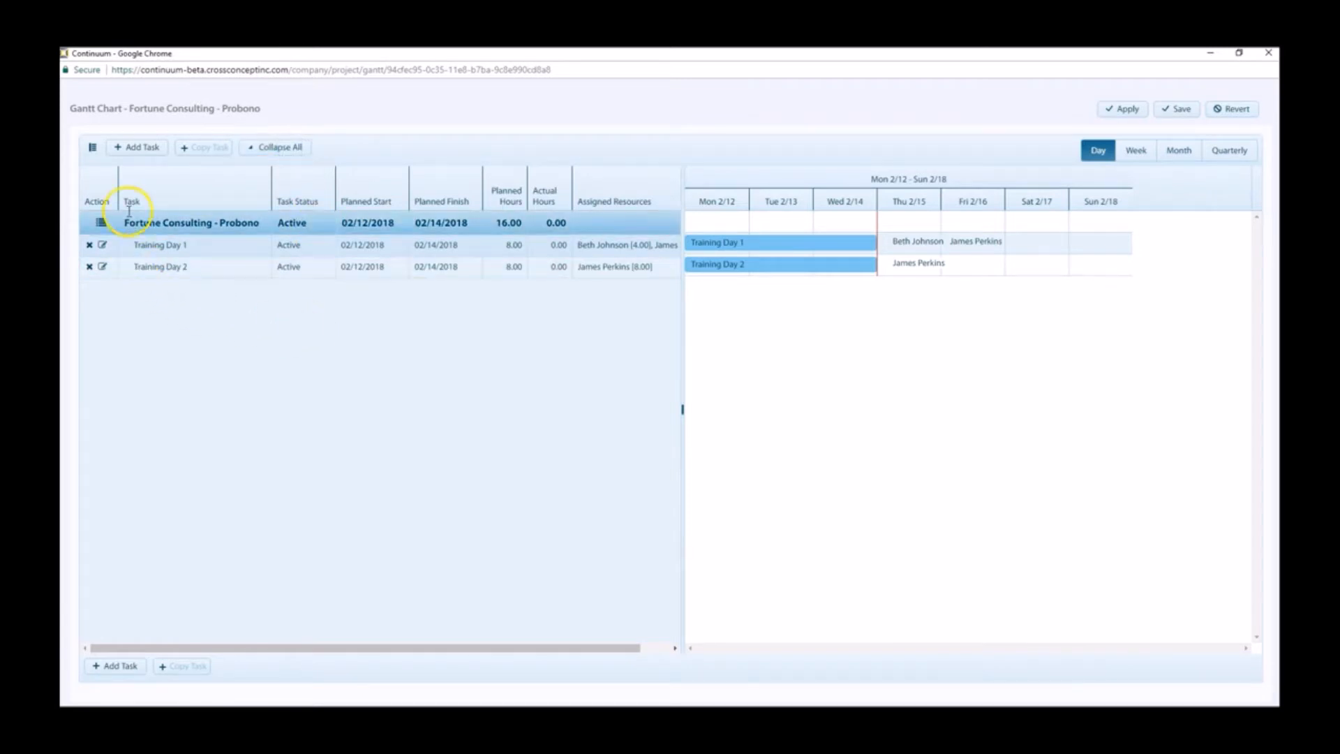
left_click(155, 220)
left_click(155, 147)
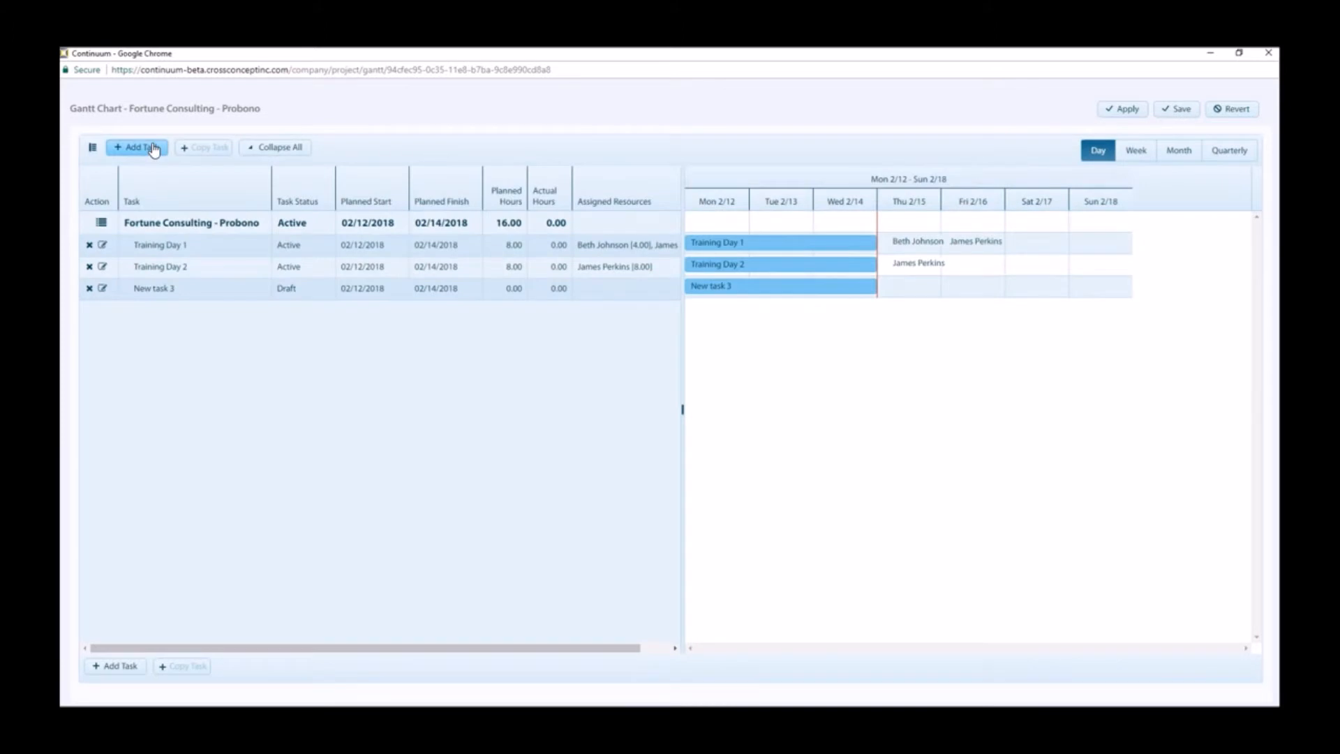
Step: Add a child task under Training Day 1
left_click(184, 244)
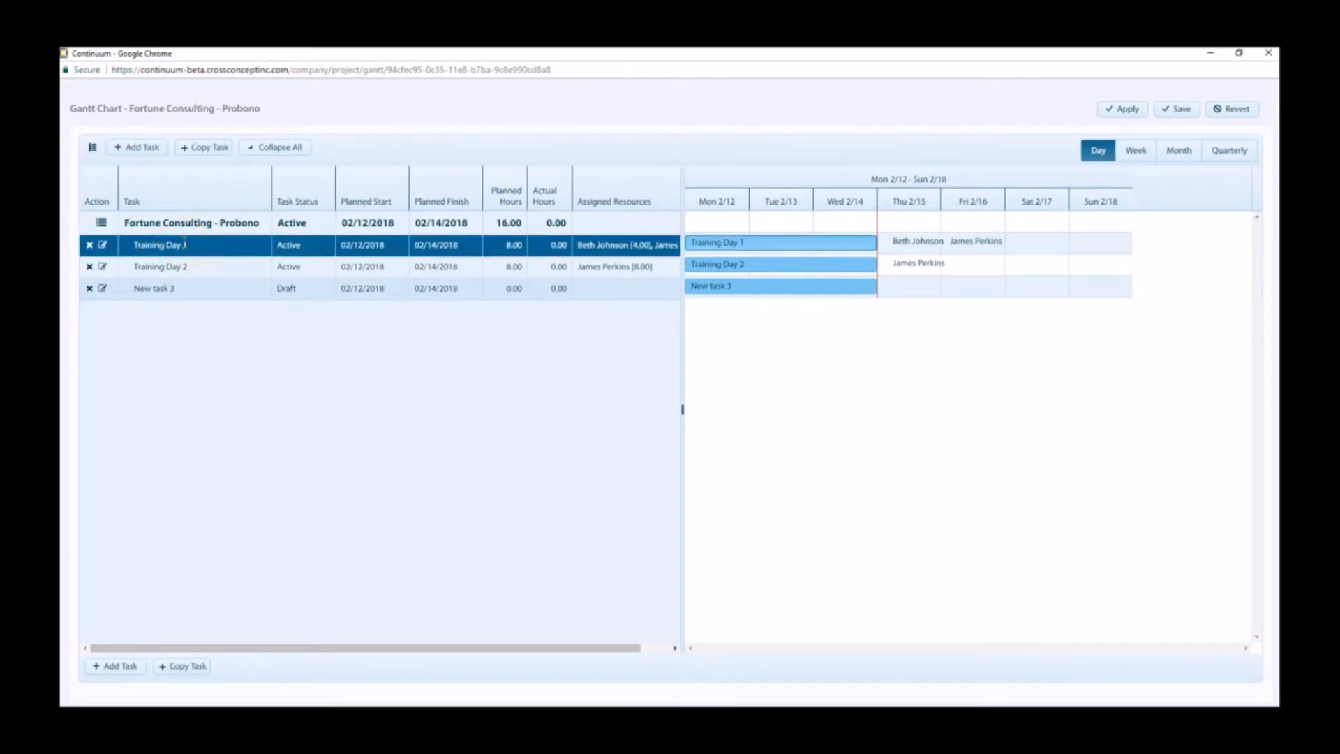
left_click(155, 149)
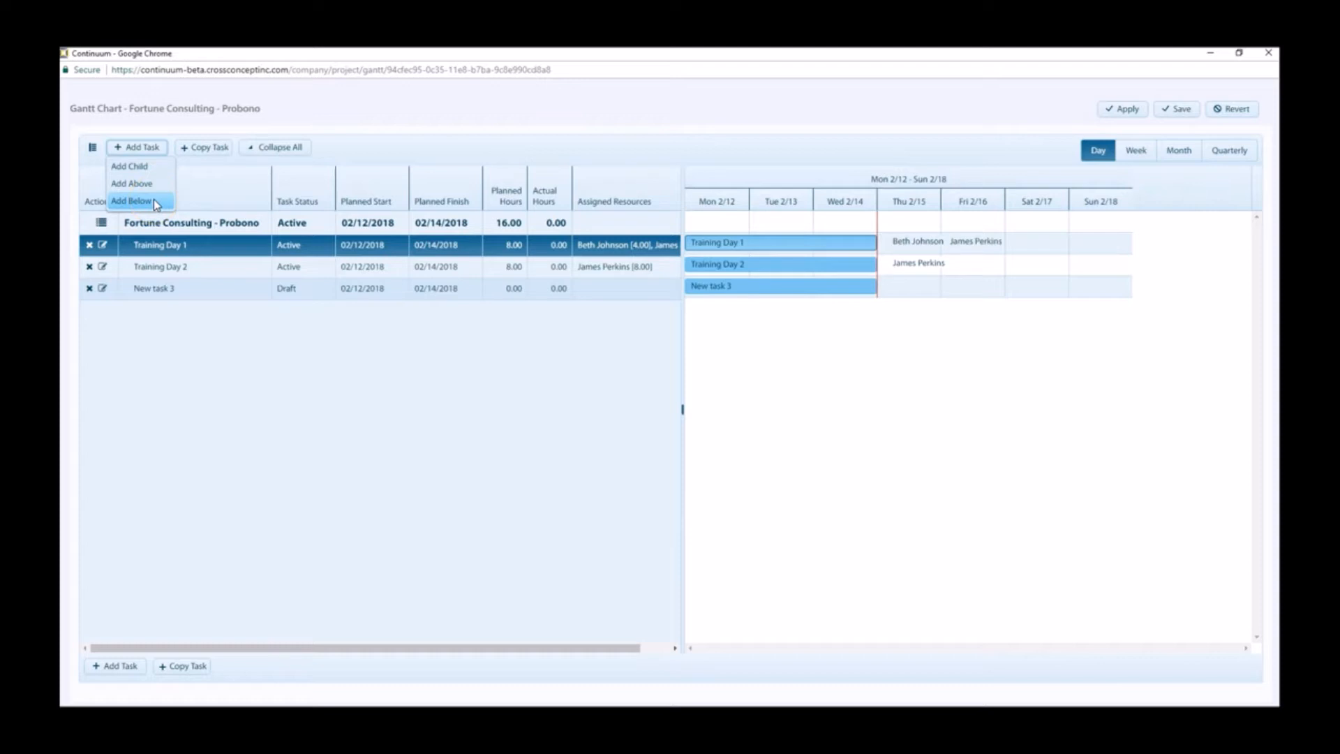
left_click(156, 171)
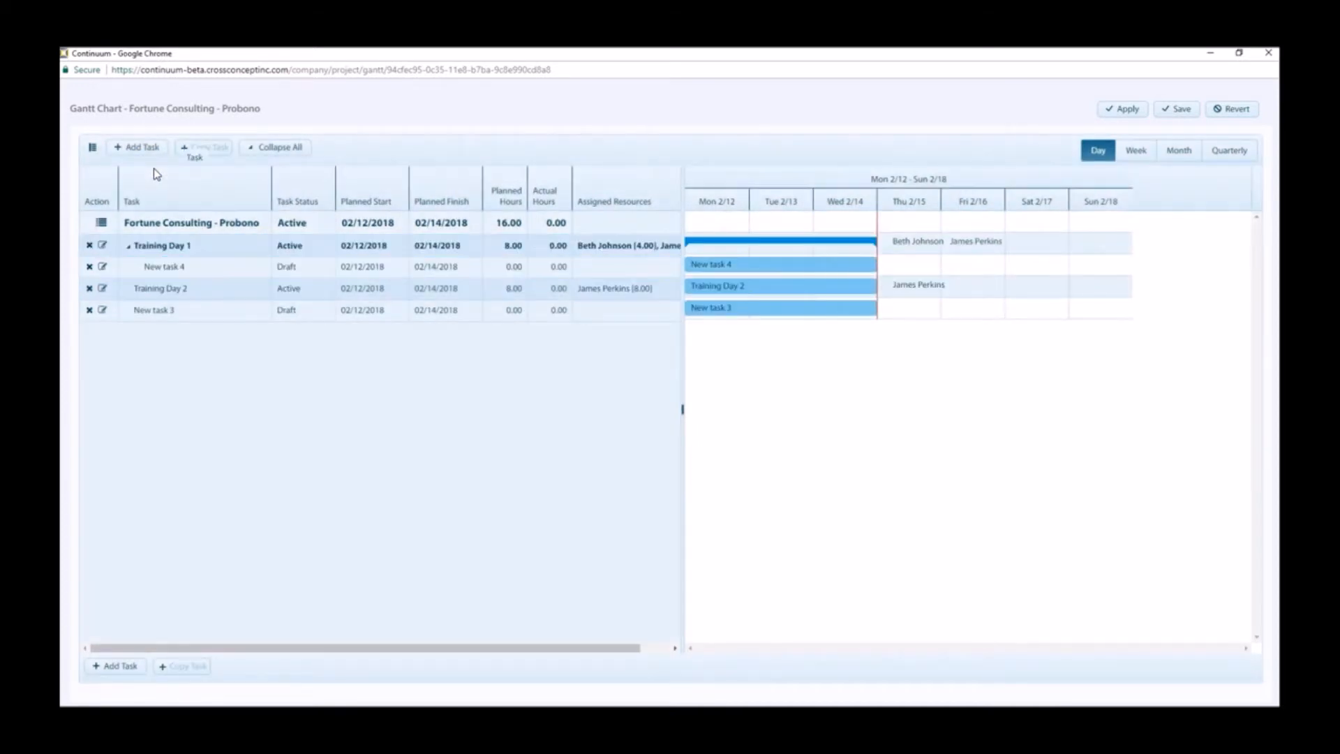
Step: Collapse and re-expand Training Day 1 to check its child task
left_click(151, 246)
left_click(186, 270)
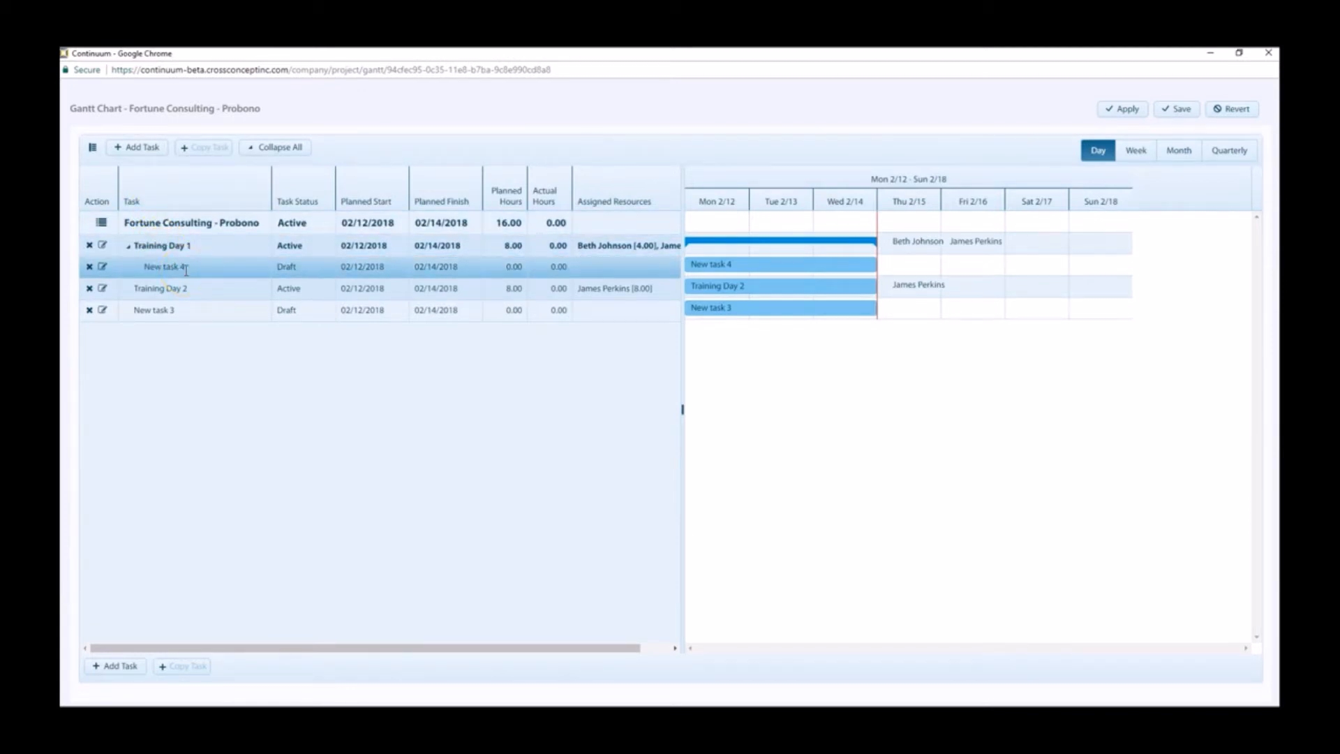
left_click(134, 248)
left_click(129, 246)
left_click(129, 247)
Step: Copy the Training Day 2 task as a child of itself
left_click(211, 149)
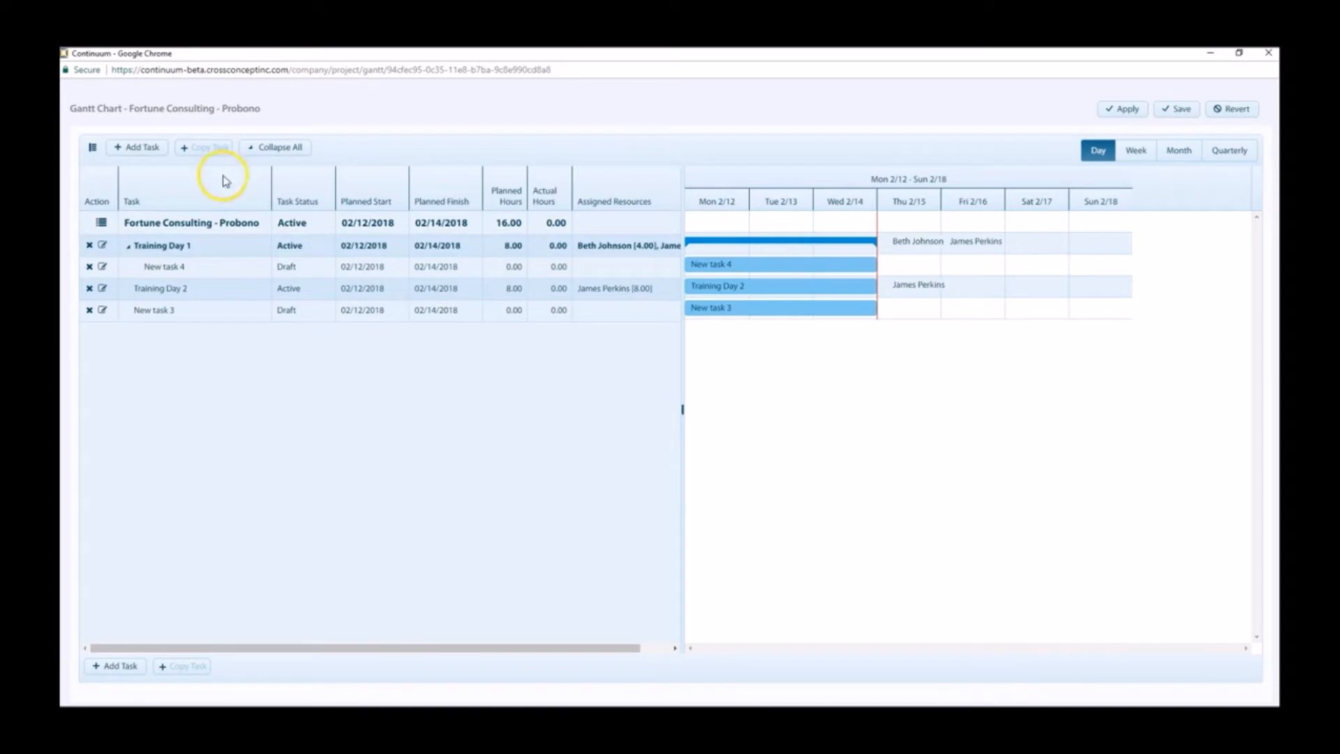
left_click(227, 220)
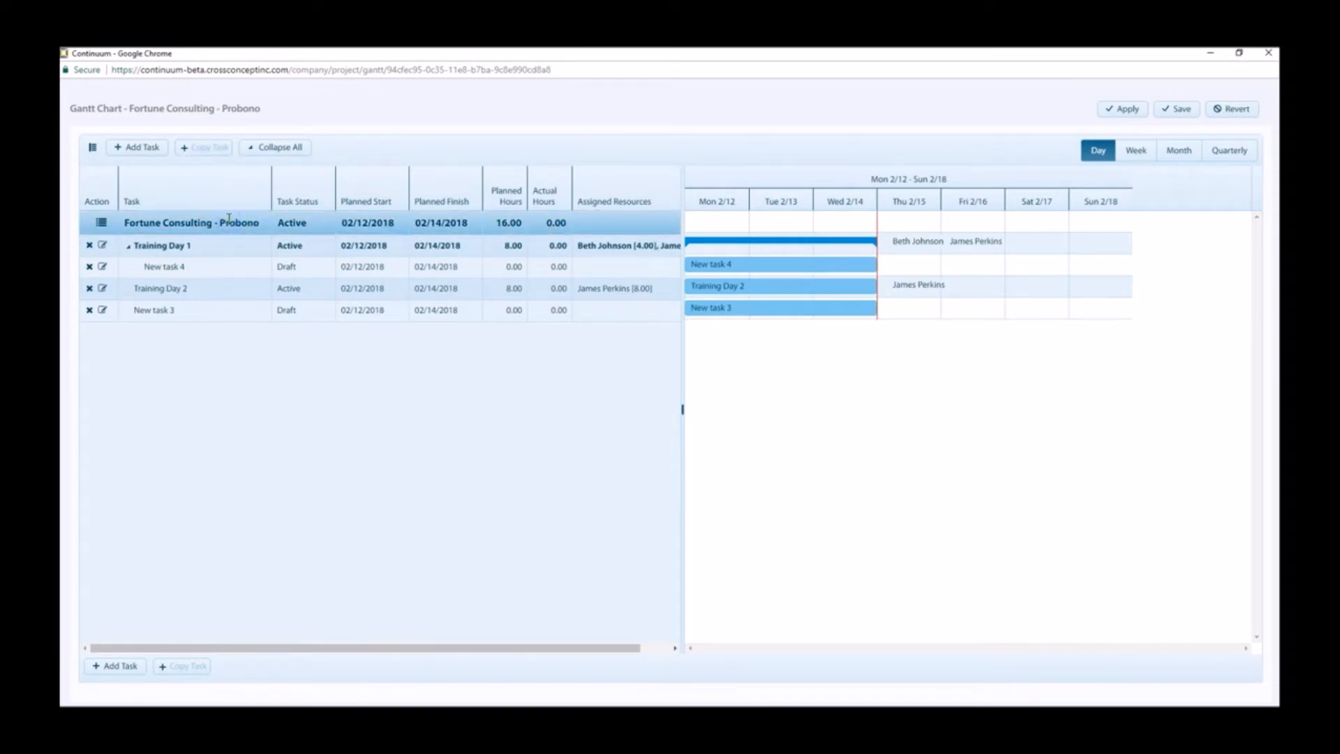
left_click(209, 155)
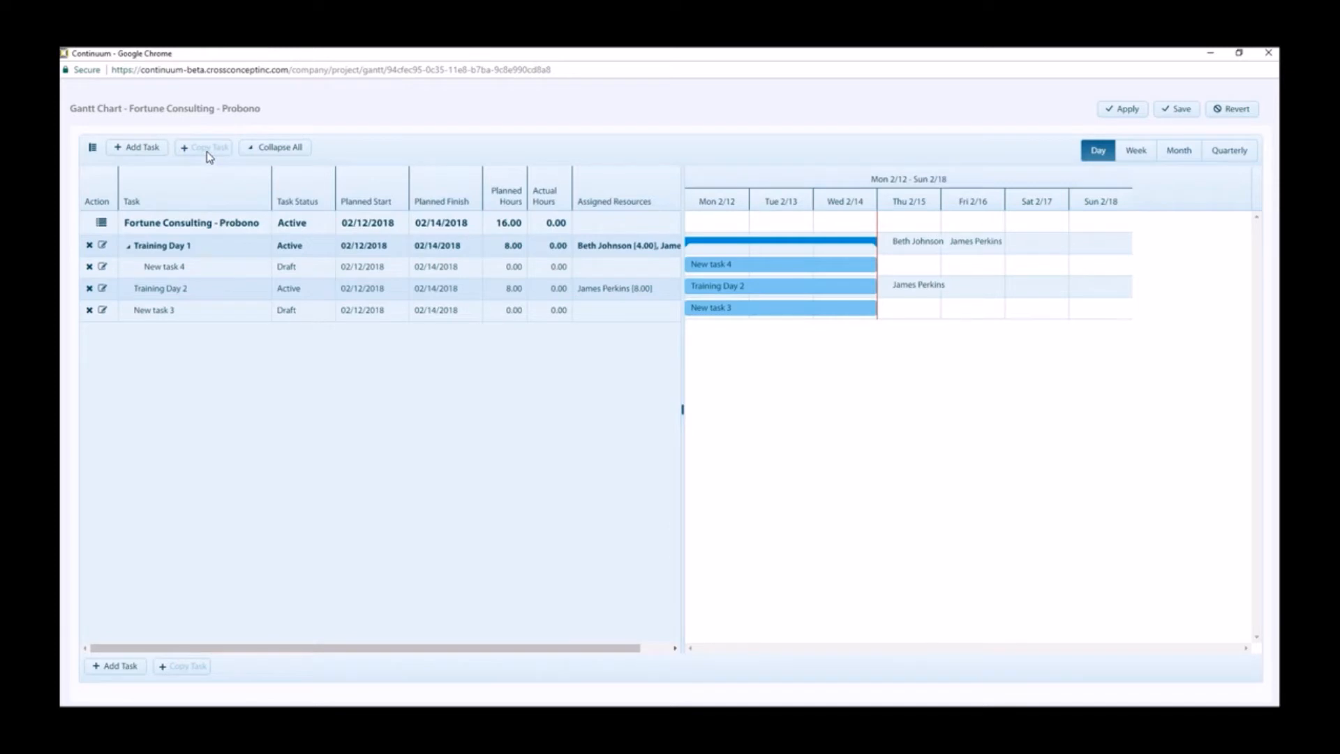
left_click(216, 291)
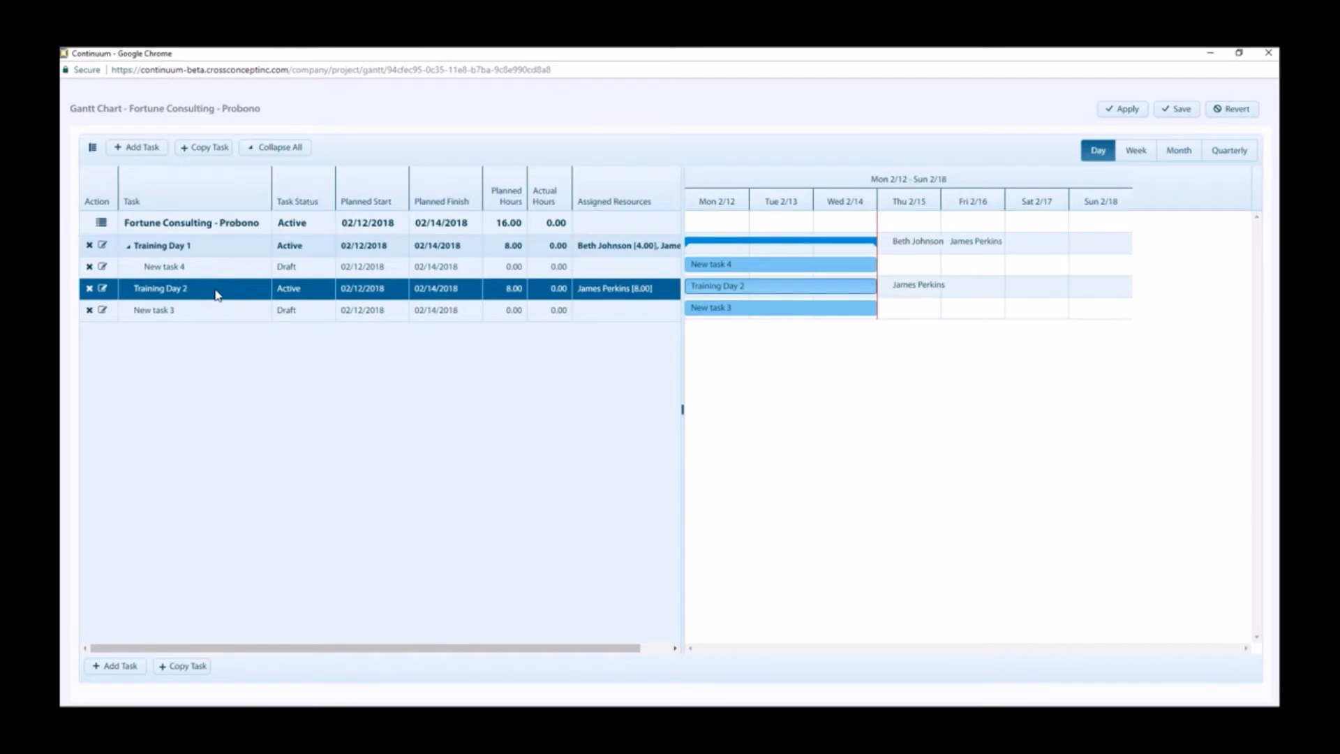
left_click(206, 150)
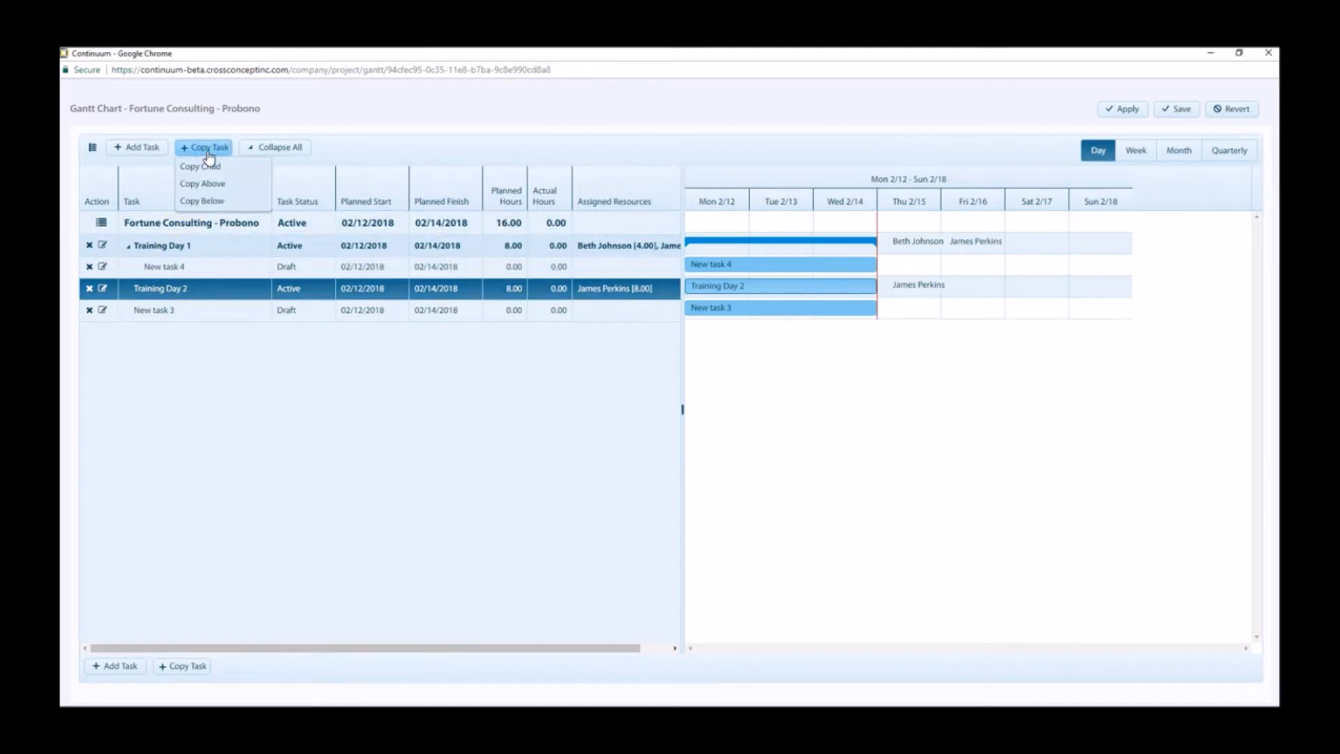
left_click(222, 203)
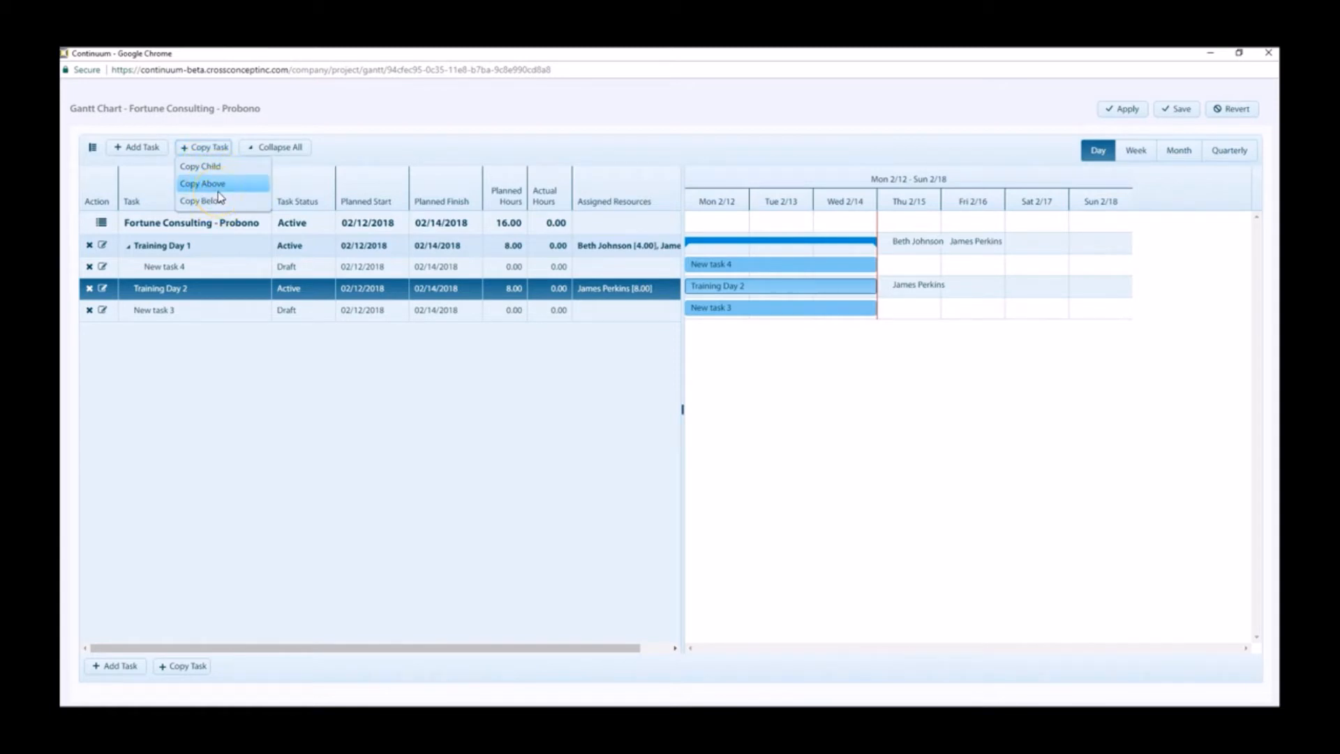
left_click(226, 168)
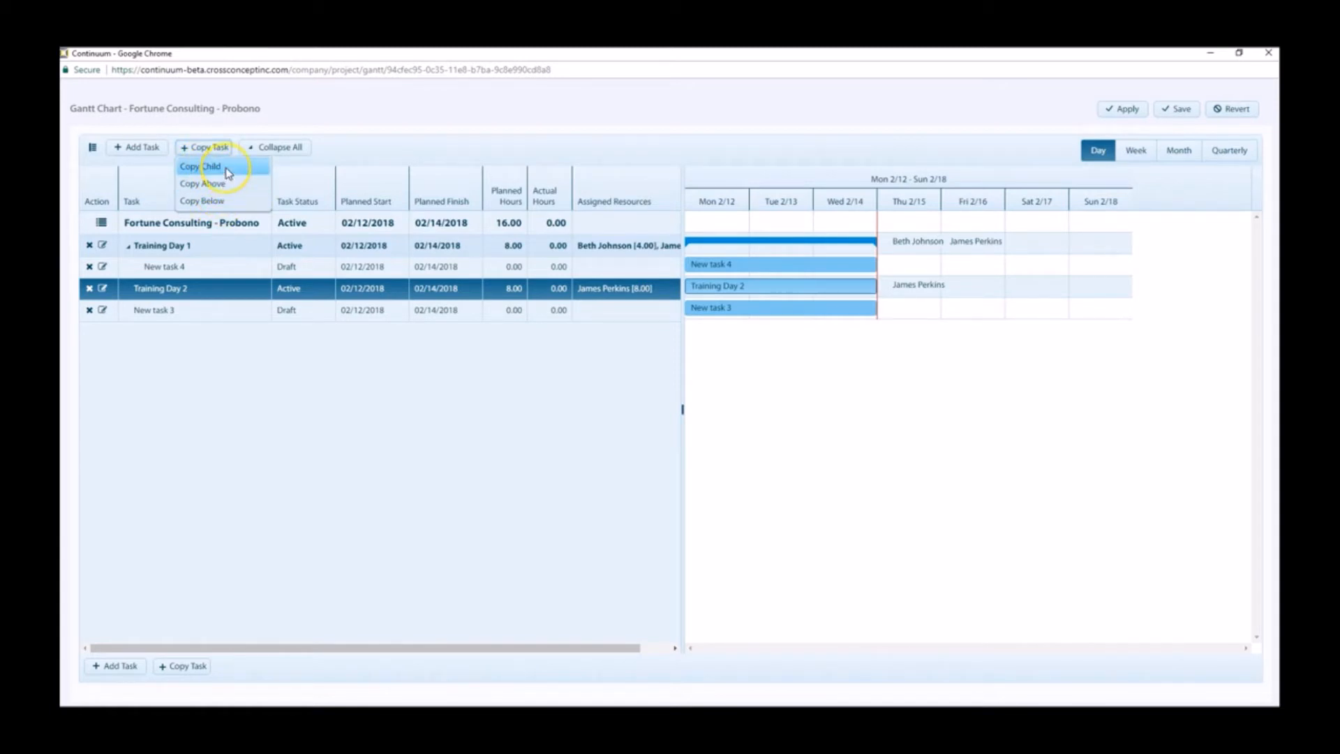
left_click(244, 173)
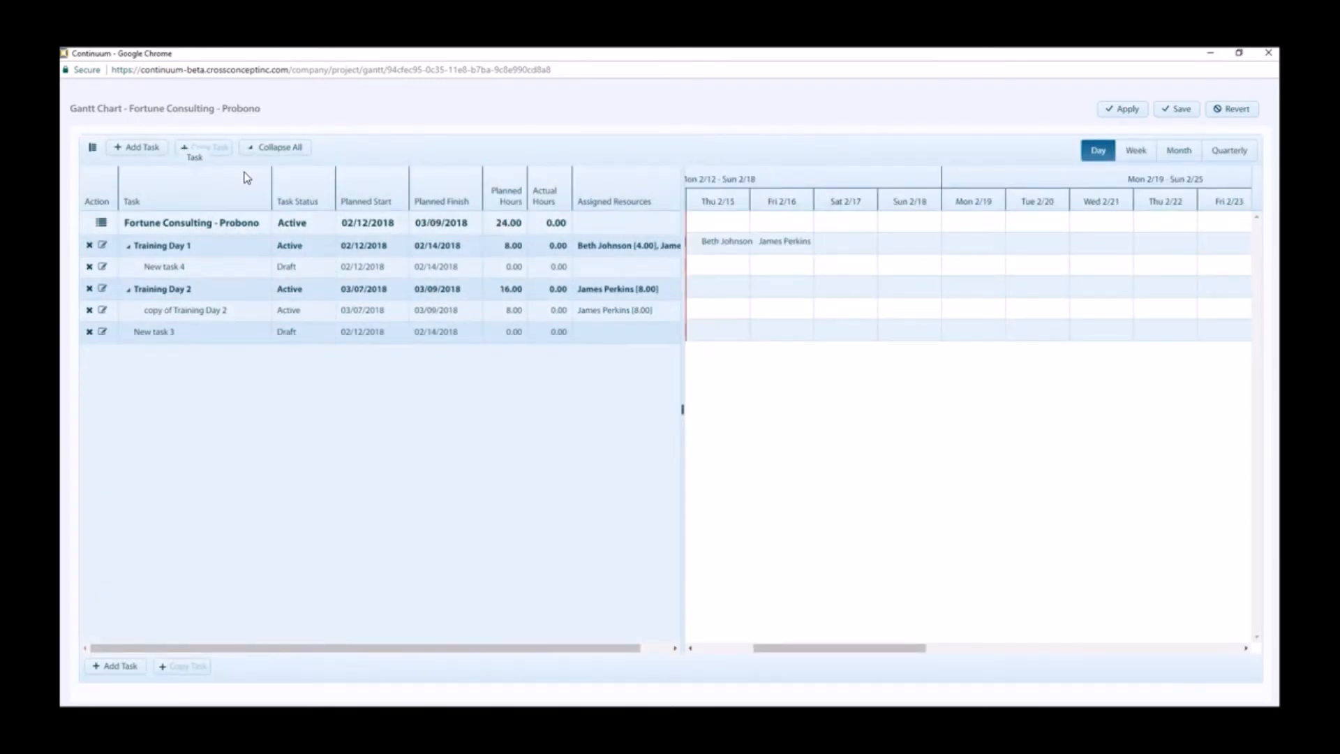
Step: Rename the copied child task under Training Day 2 to "Training Preparation"
left_click(216, 312)
left_click(198, 312)
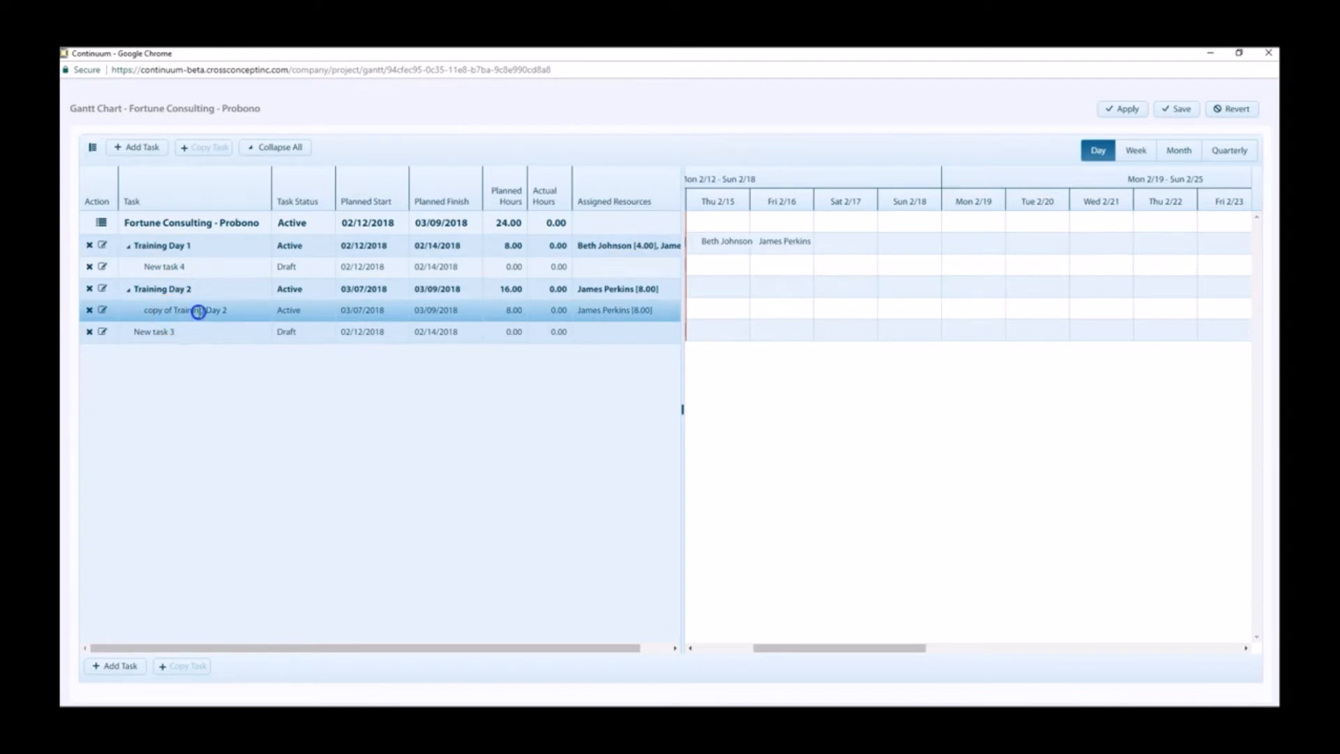
double_click(199, 312)
type("Training Preparation")
key("Return")
Step: Examine the status options and the editable planned start, planned finish and planned hours of New task 3
left_click(290, 333)
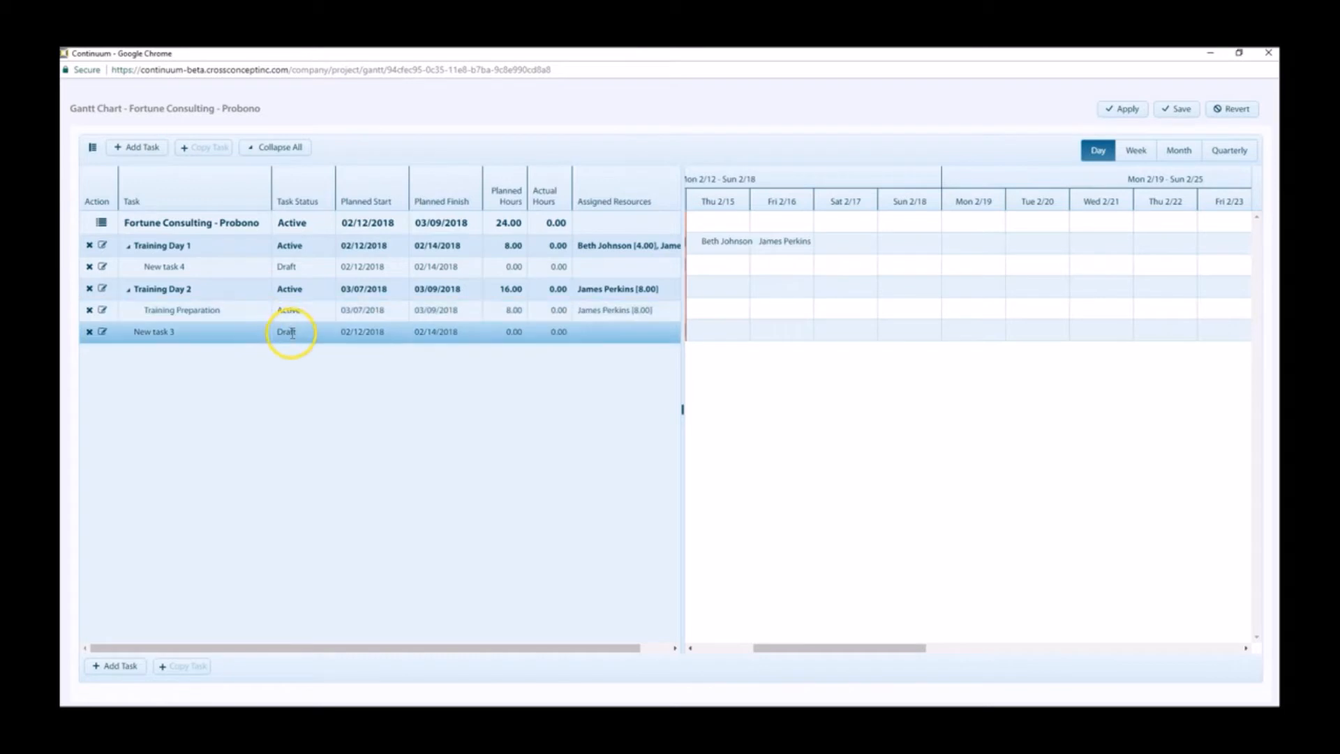
left_click(293, 334)
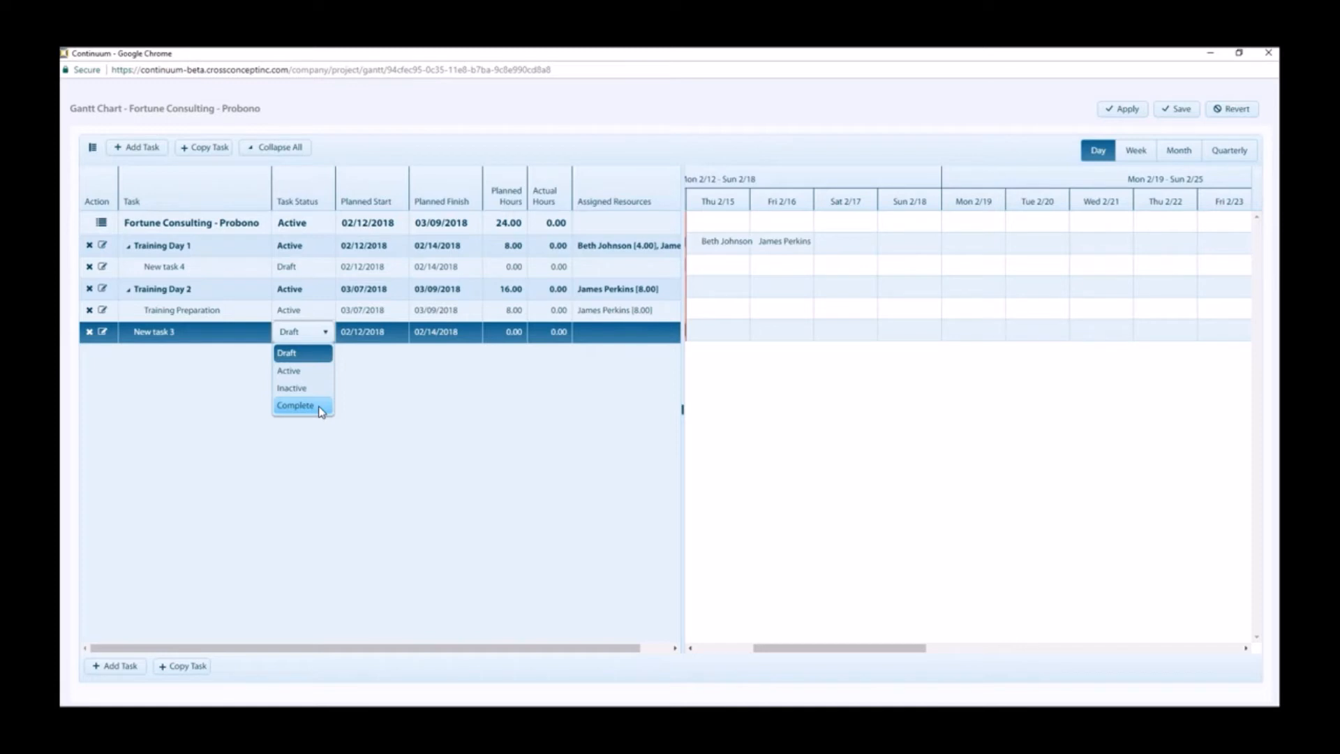
left_click(380, 369)
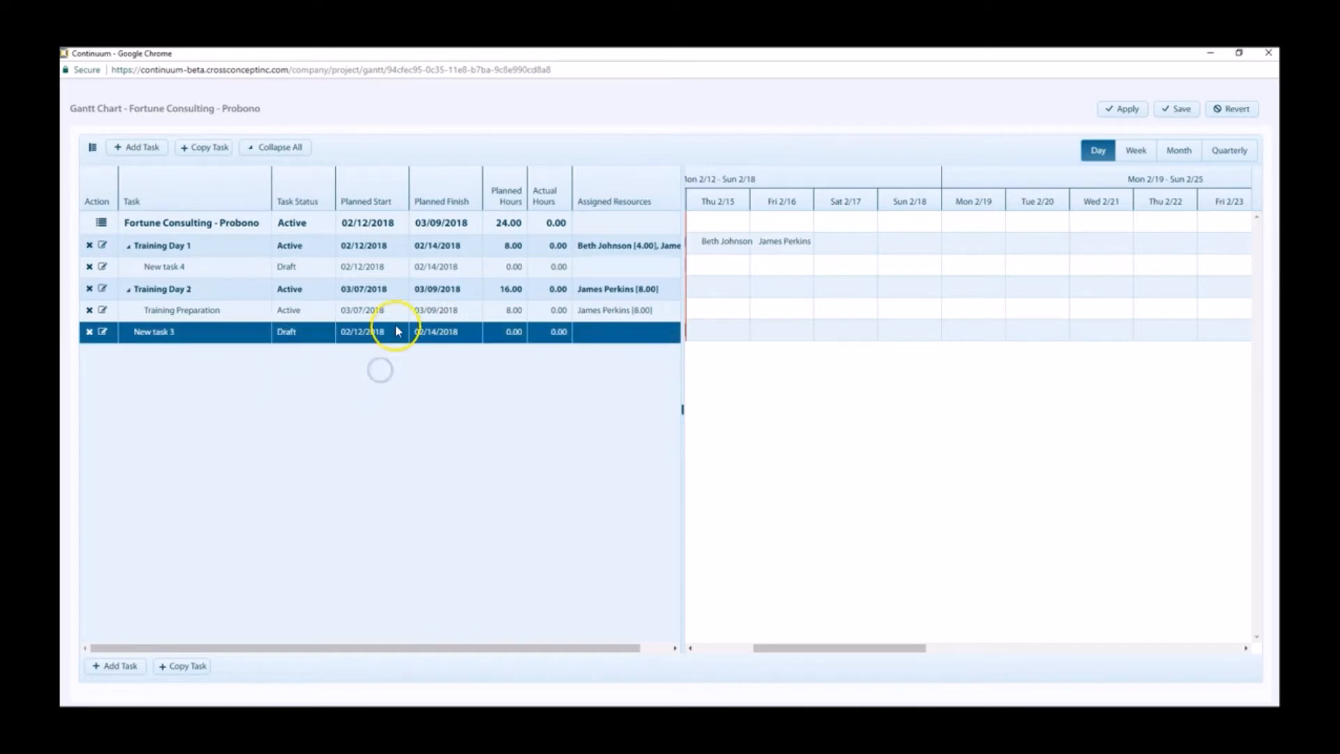
left_click(396, 334)
left_click(450, 332)
left_click(505, 333)
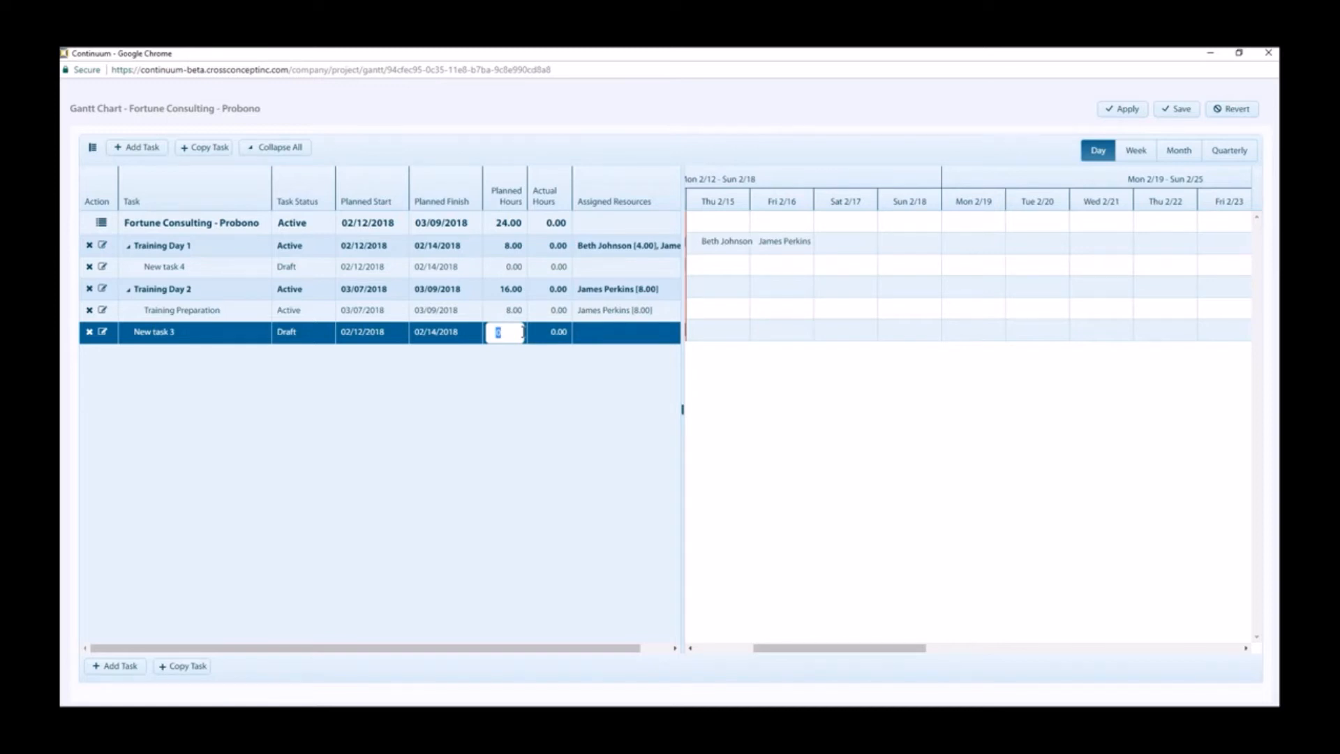
left_click(556, 343)
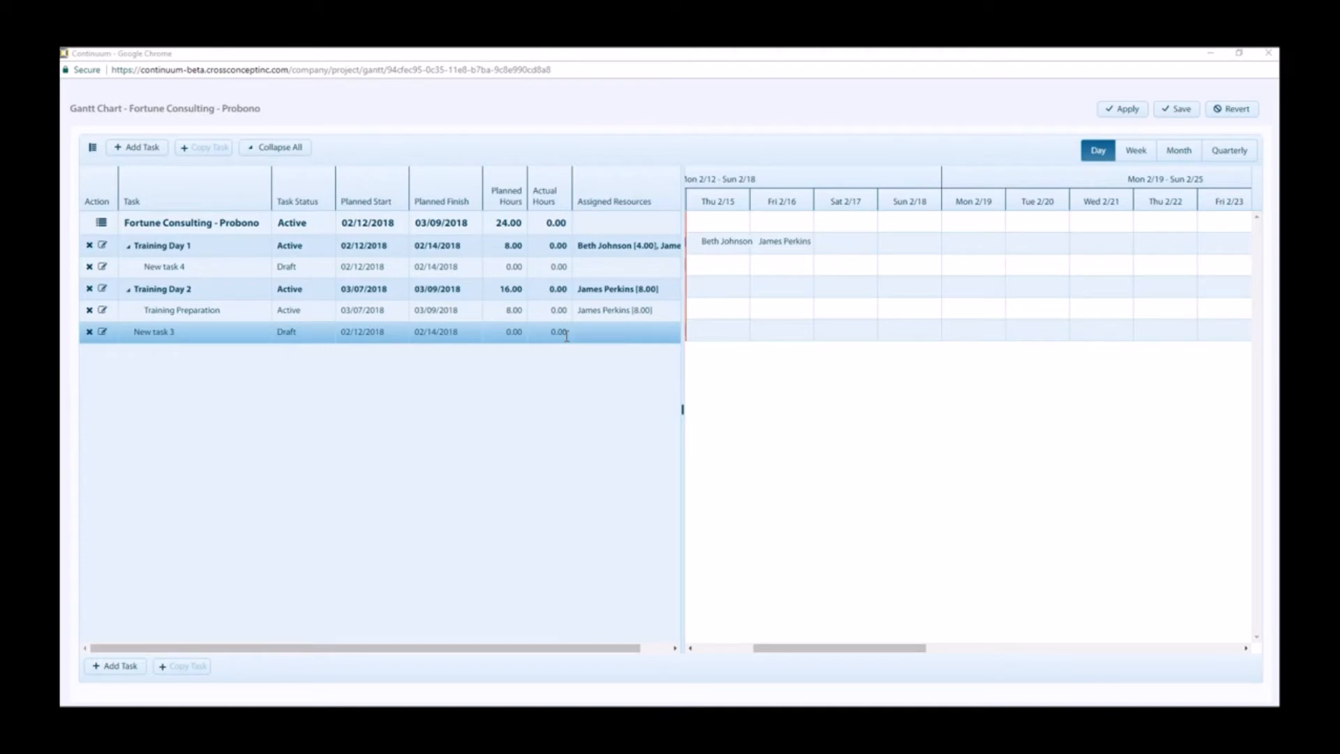
Step: Open the resource filter for New task 3 and examine its skills, access groups, departments and planning resources criteria
left_click(586, 338)
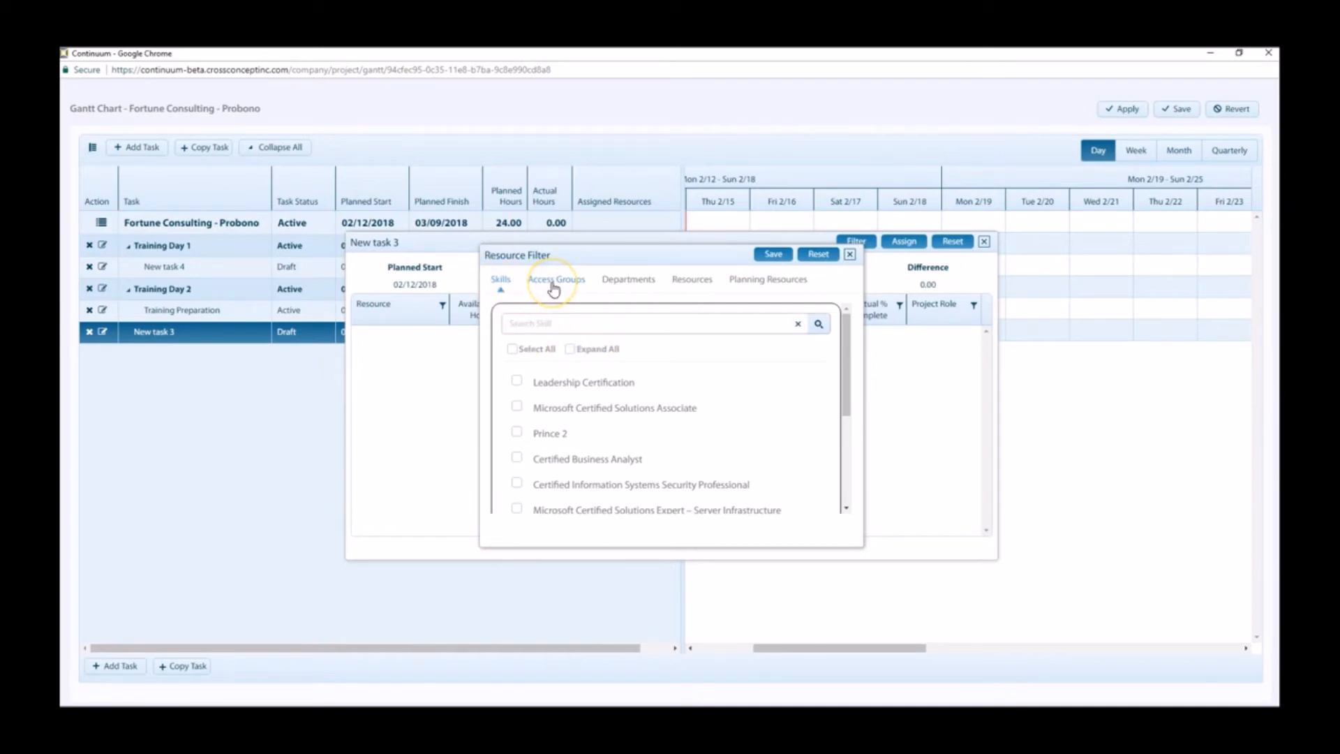
left_click(607, 292)
left_click(736, 281)
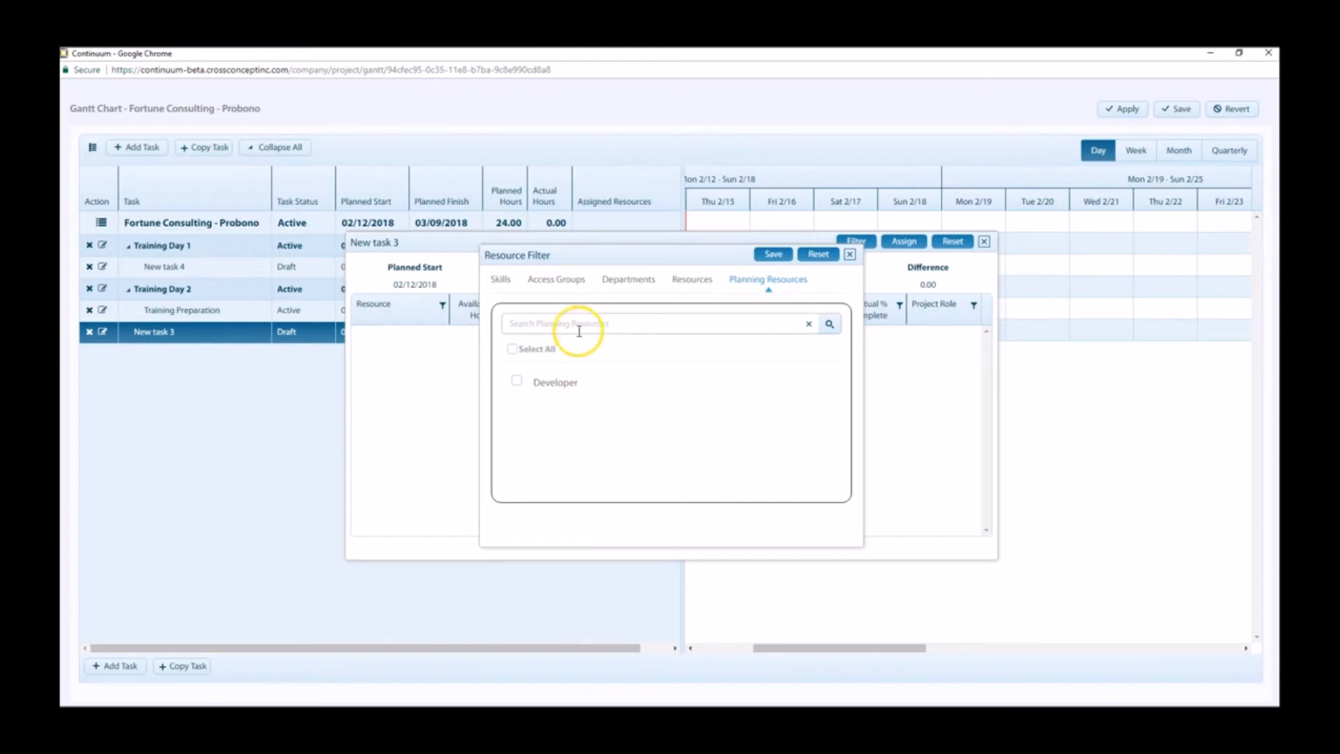
left_click(501, 285)
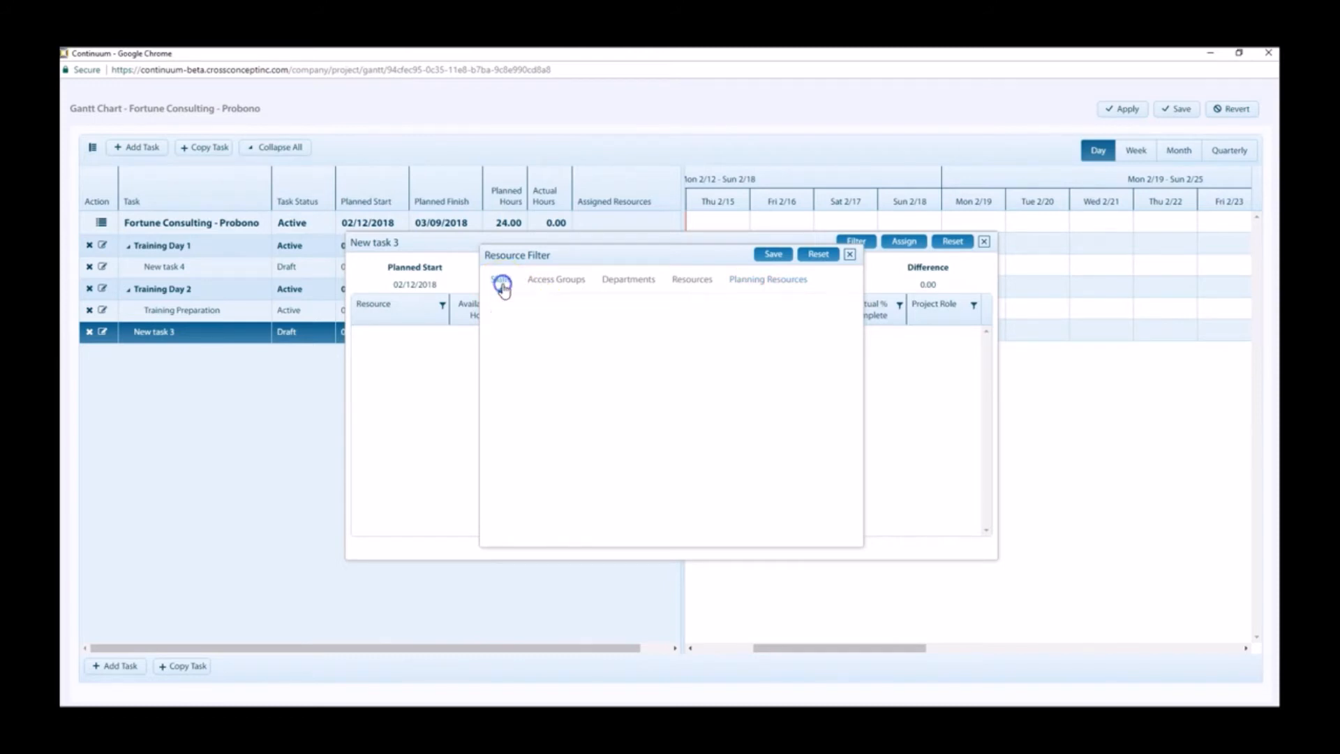
left_click(548, 285)
left_click(615, 281)
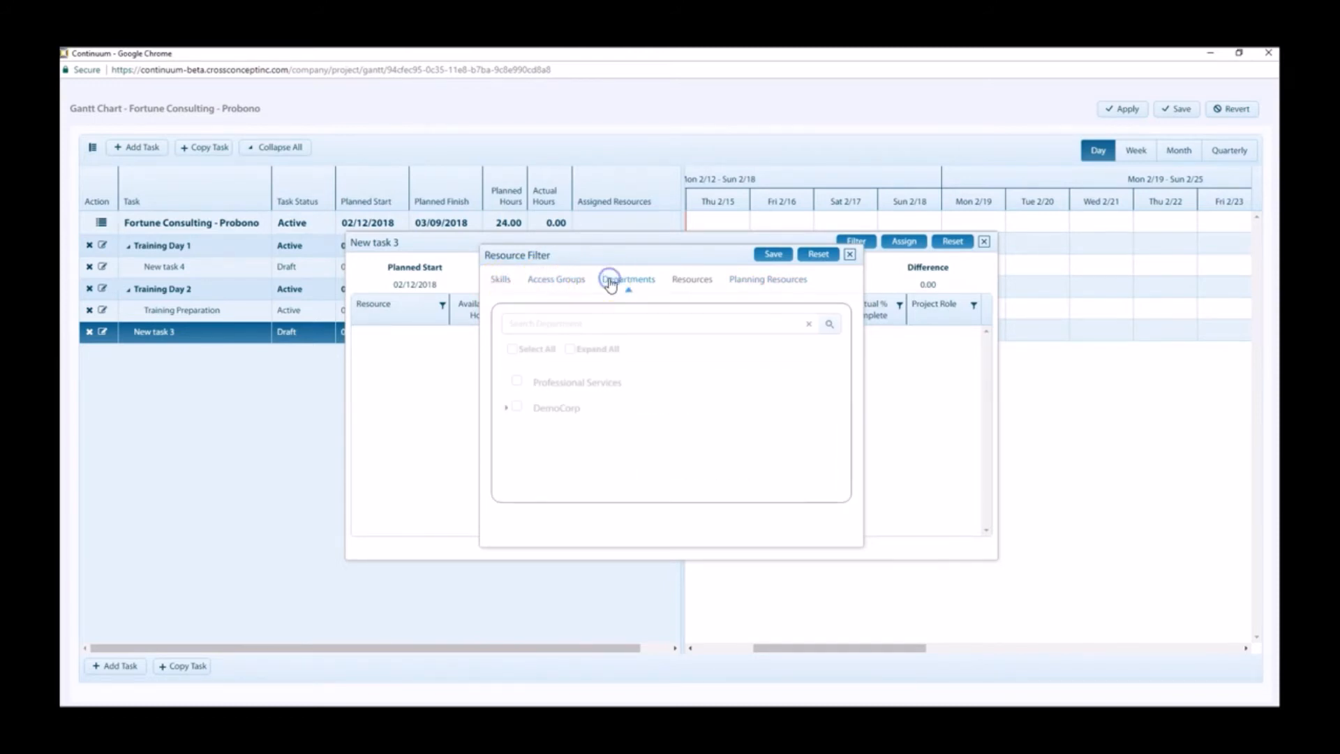
left_click(764, 288)
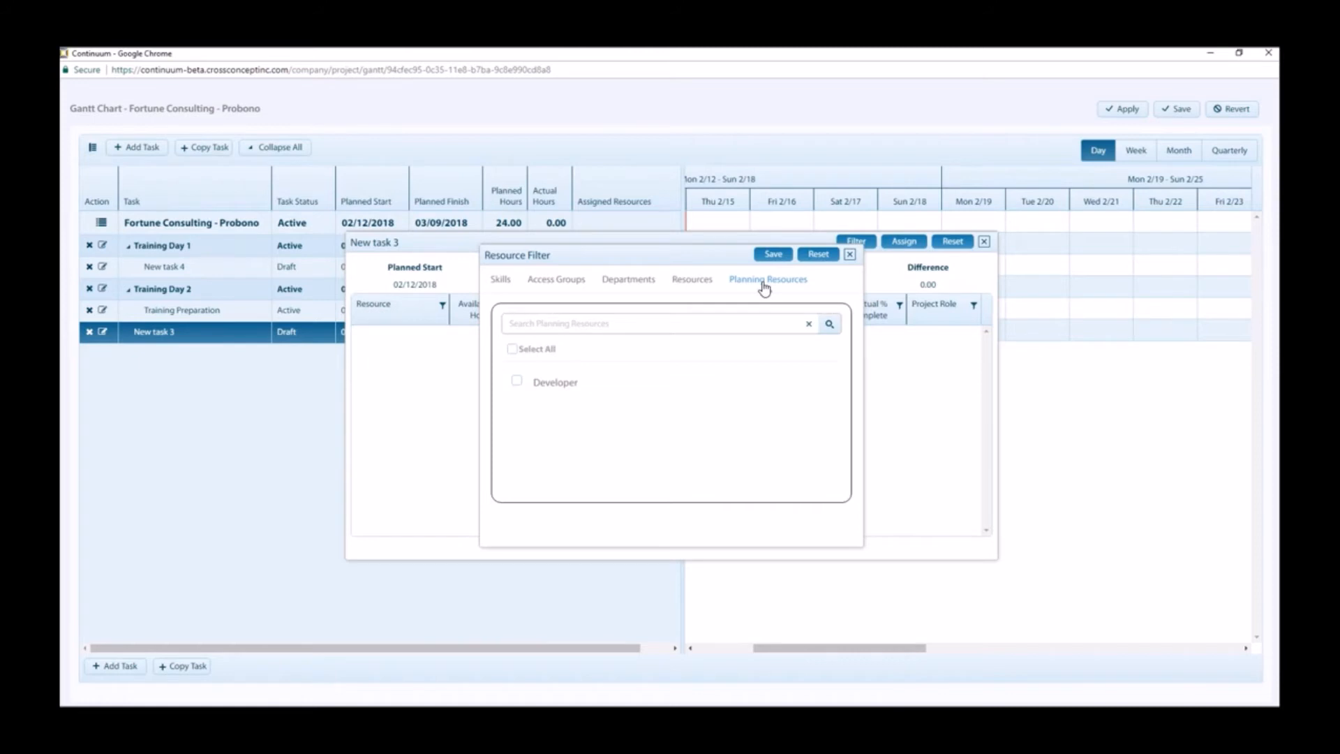
Step: Filter the assignable resources for New task 3 to the first and fourth people in the resource list
left_click(688, 289)
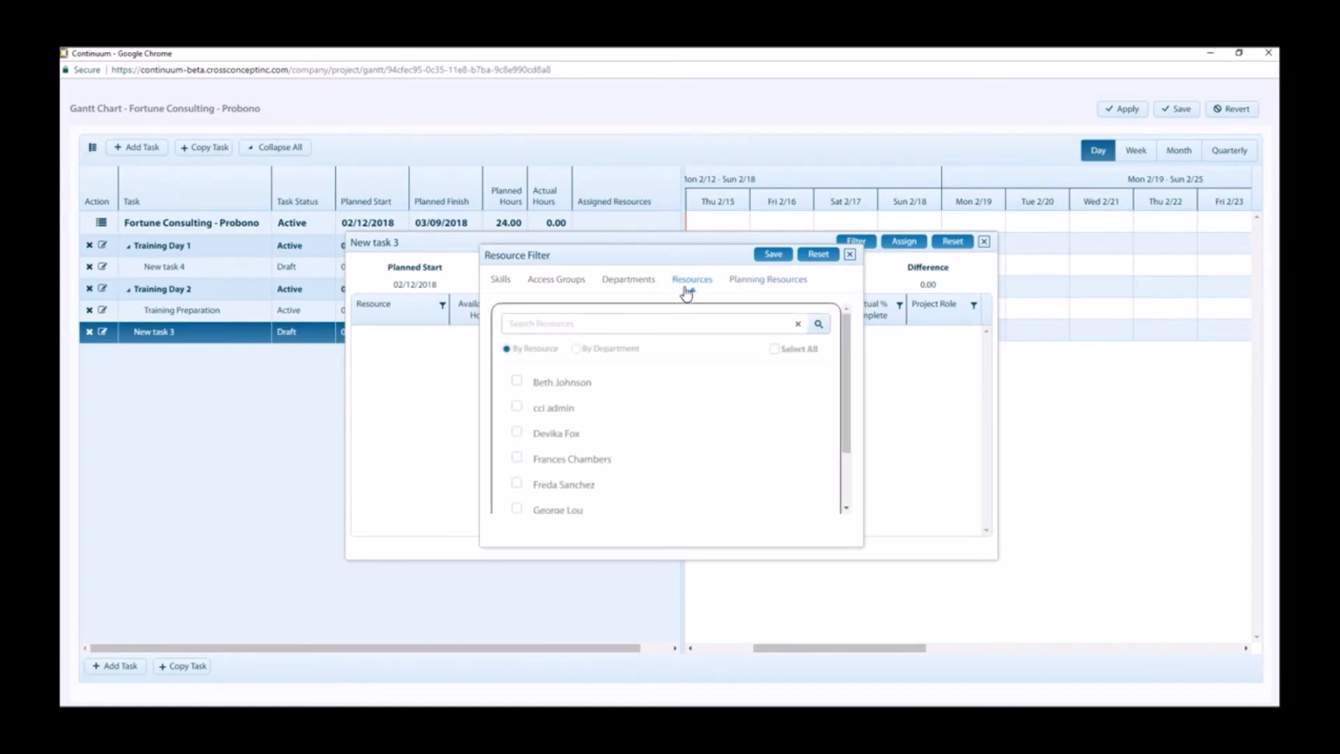
left_click(517, 381)
left_click(517, 460)
left_click(773, 254)
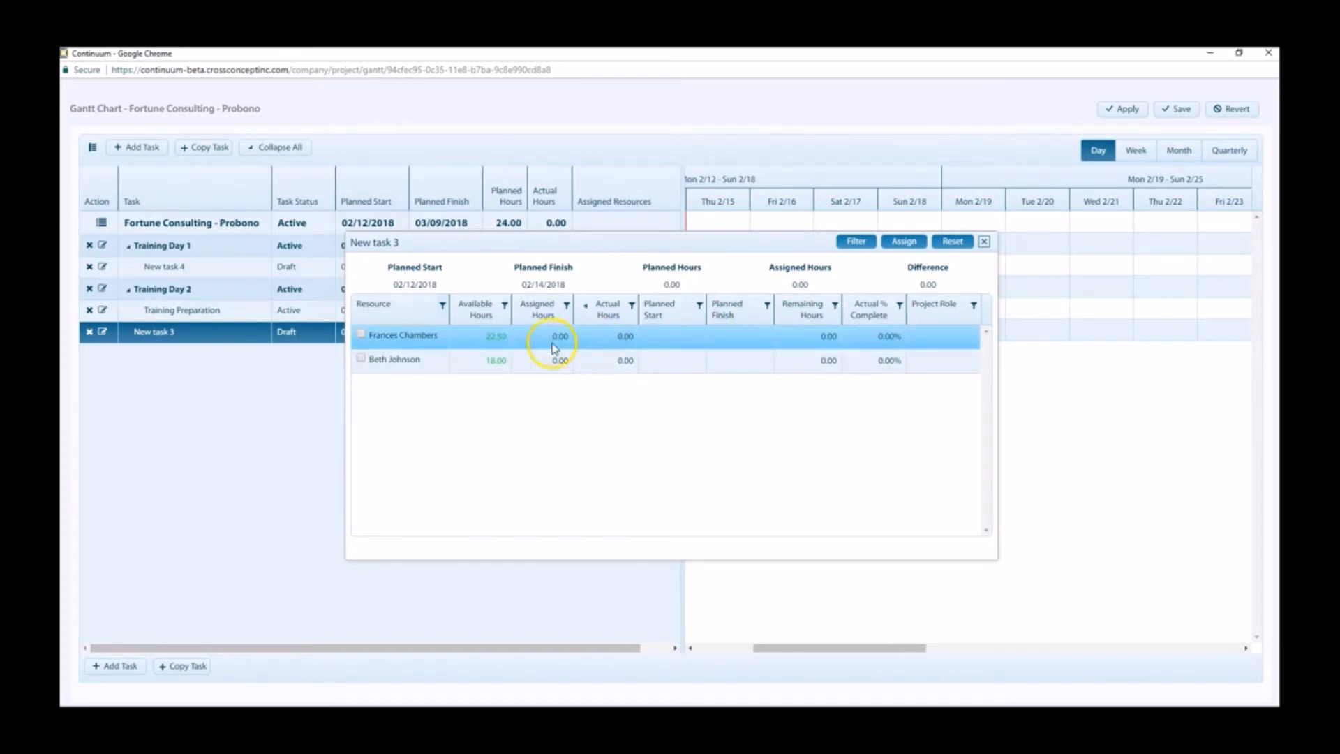
Step: Select both listed resources for New task 3 and set the first resource's planned finish to 03/31/2018
left_click(360, 333)
left_click(360, 360)
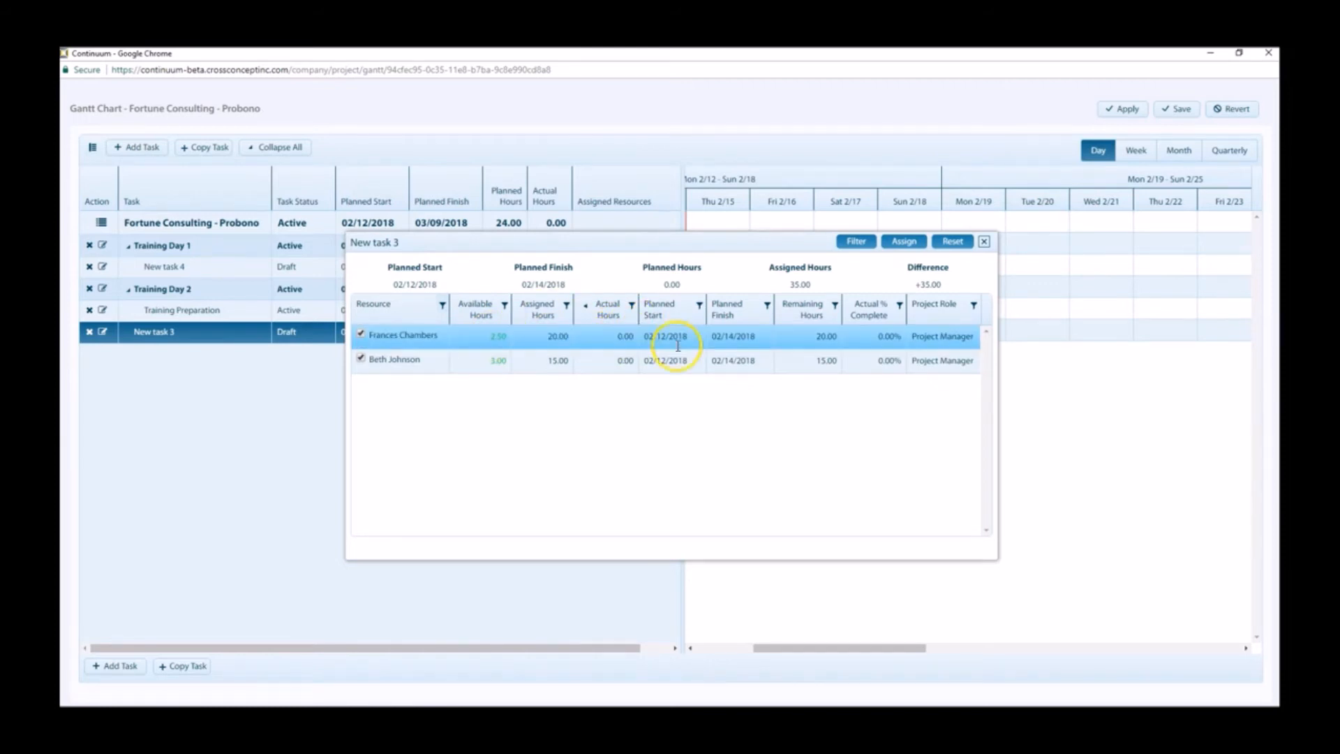
left_click(741, 347)
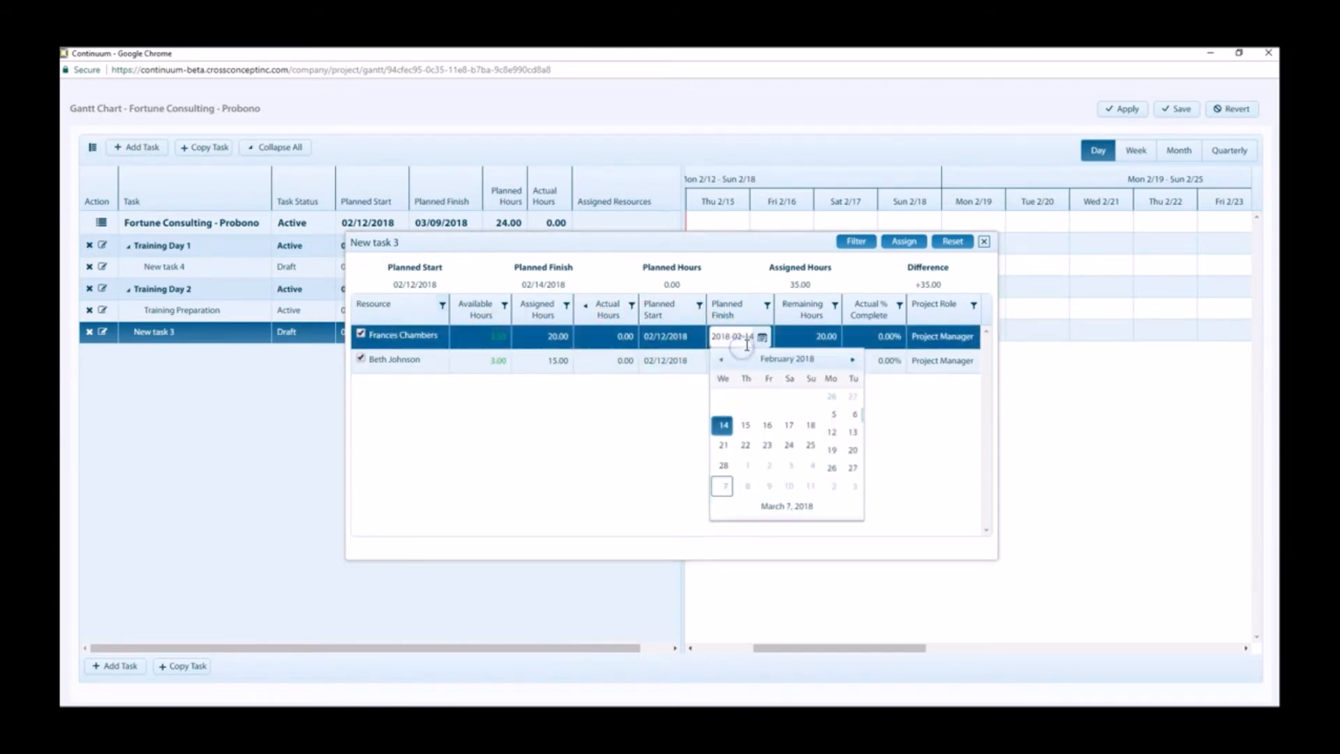
left_click(838, 414)
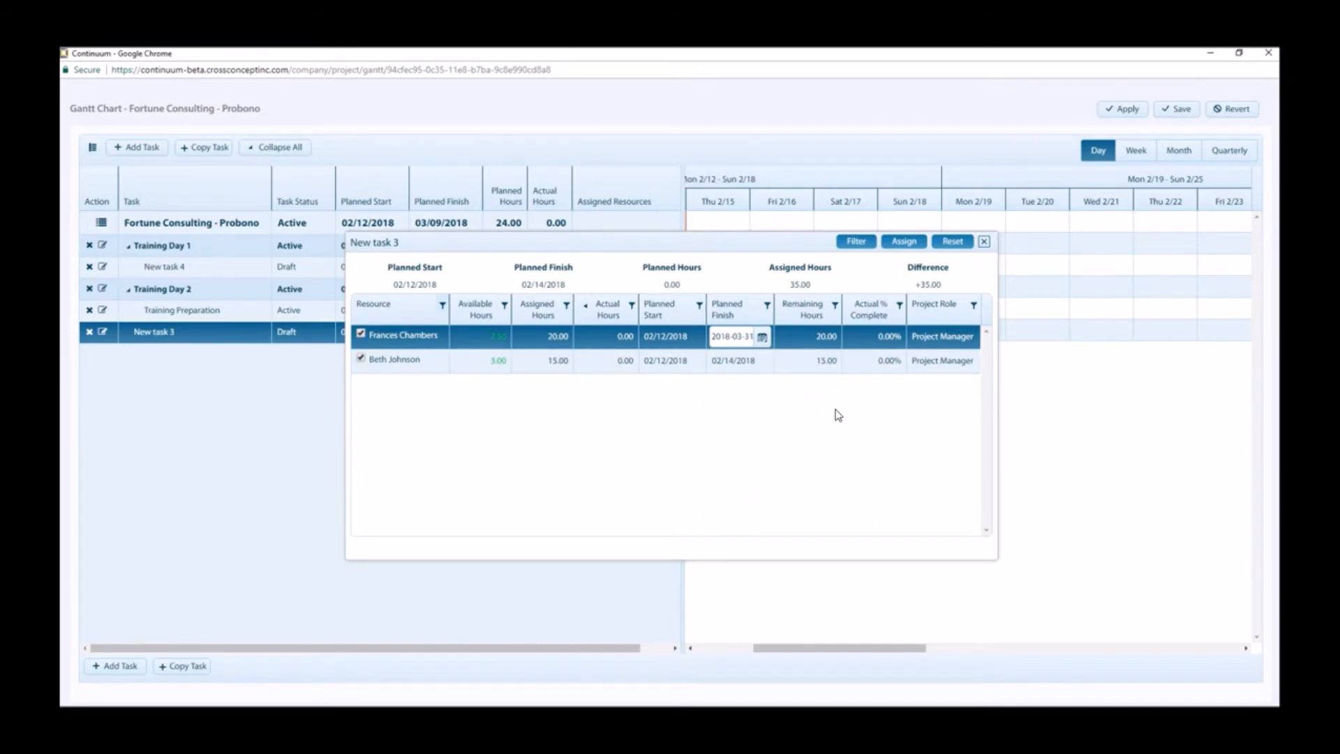
left_click(863, 416)
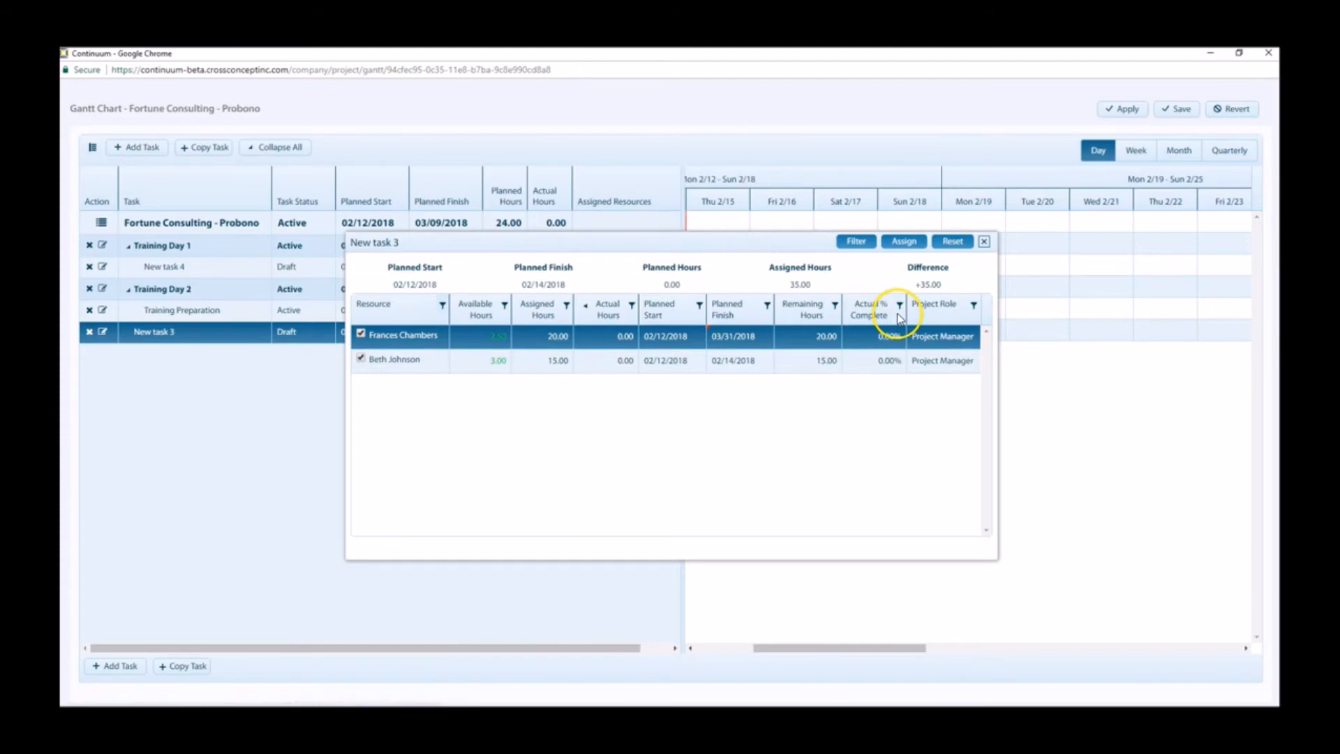
Step: Choose Project Manager as the first resource's project role and assign both selected resources to New task 3
left_click(949, 337)
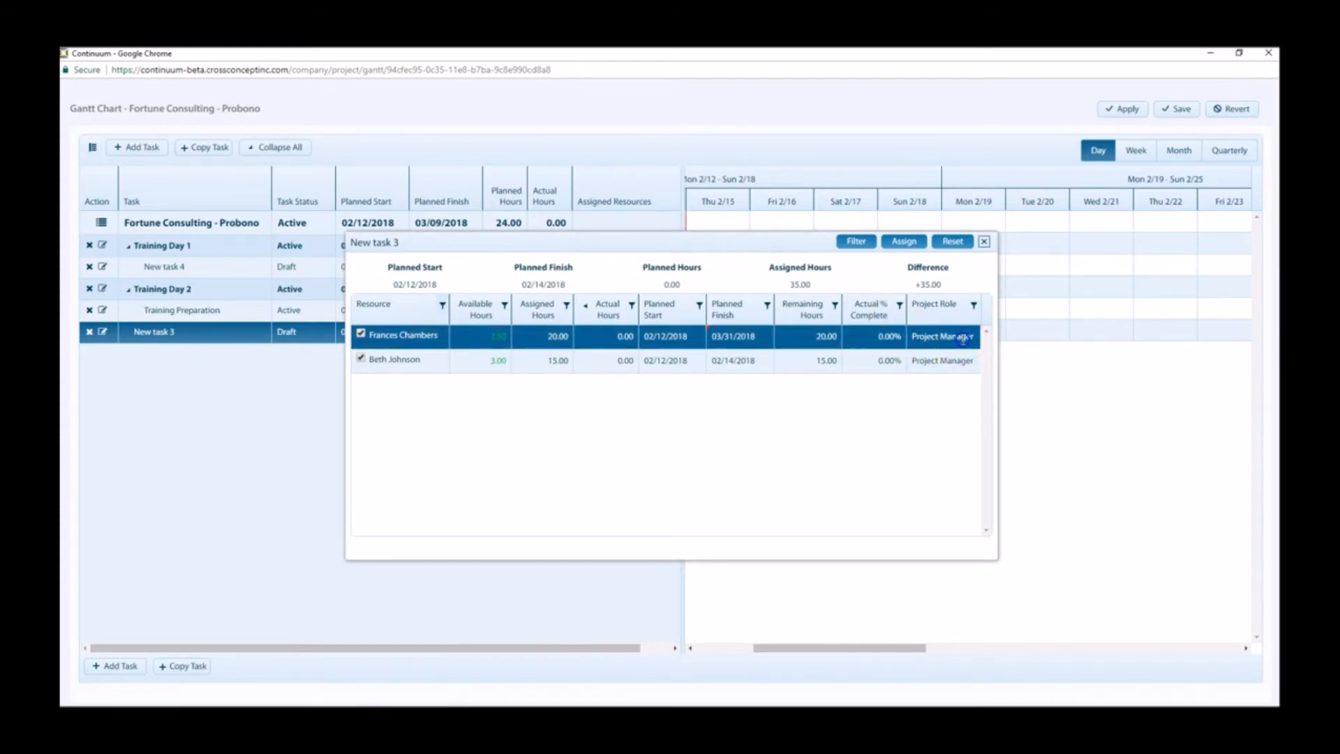
left_click(967, 337)
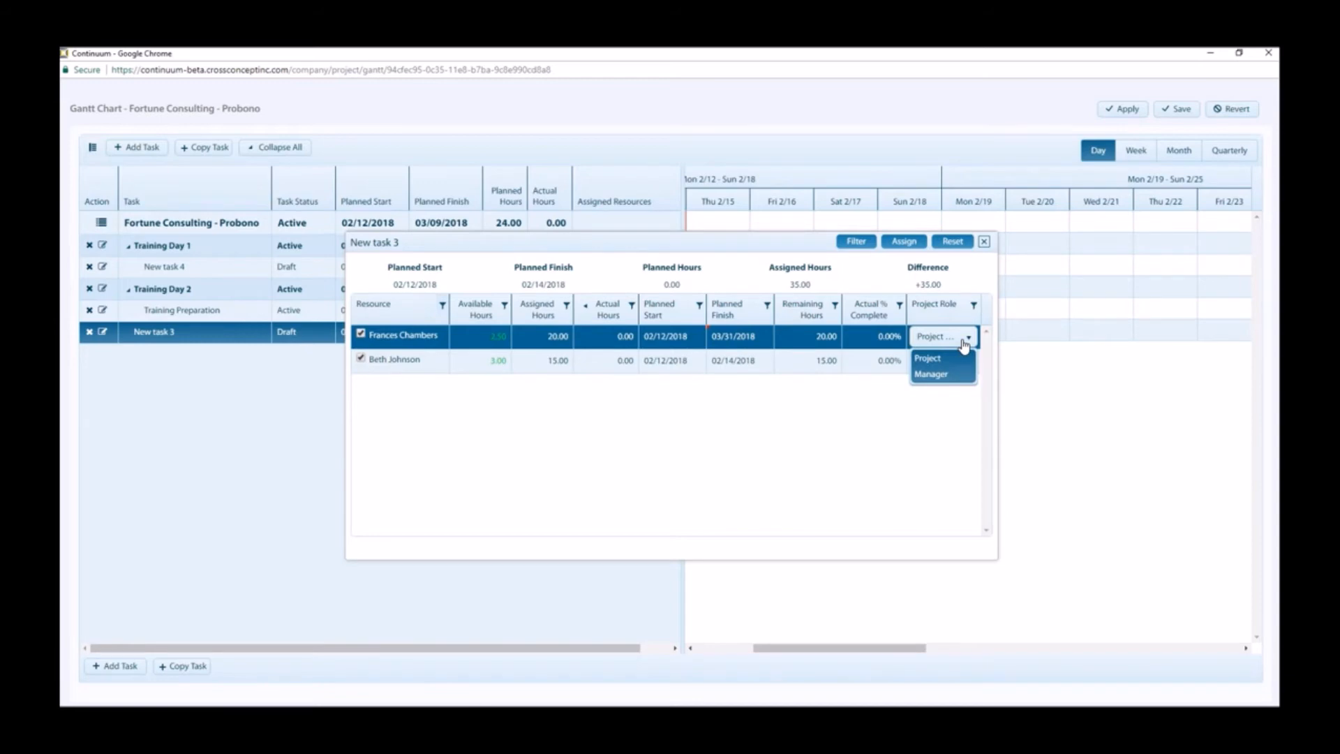
left_click(949, 363)
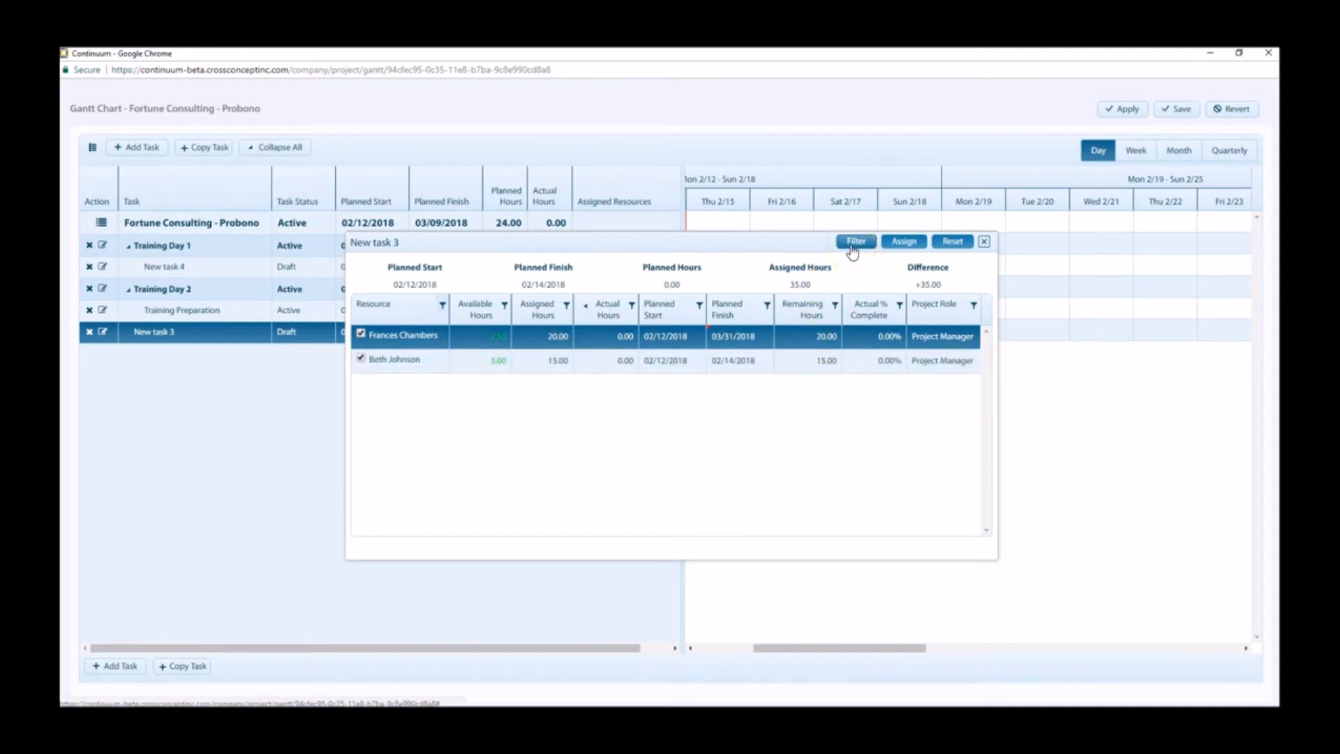
left_click(901, 241)
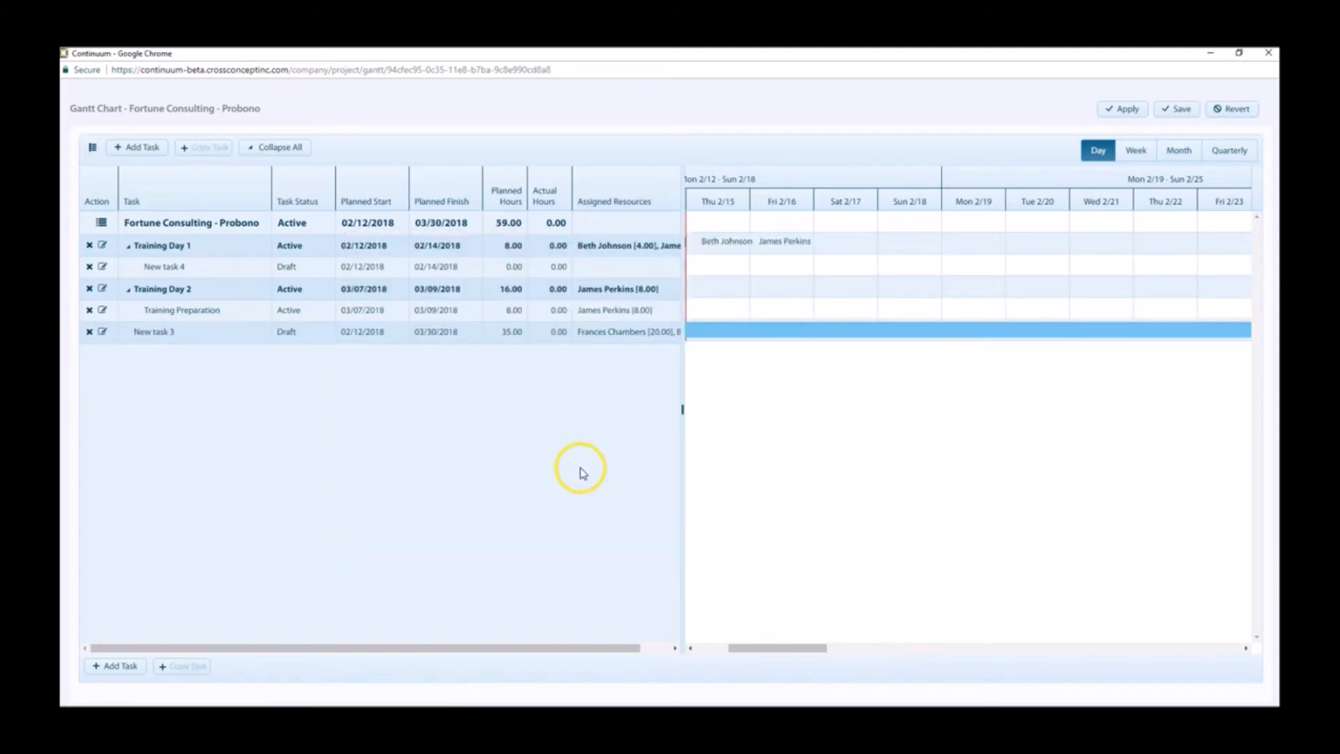
Step: Widen the task table to show the full assigned resources column and delete New task 4 under Training Day 1
left_click_drag(682, 389, 802, 410)
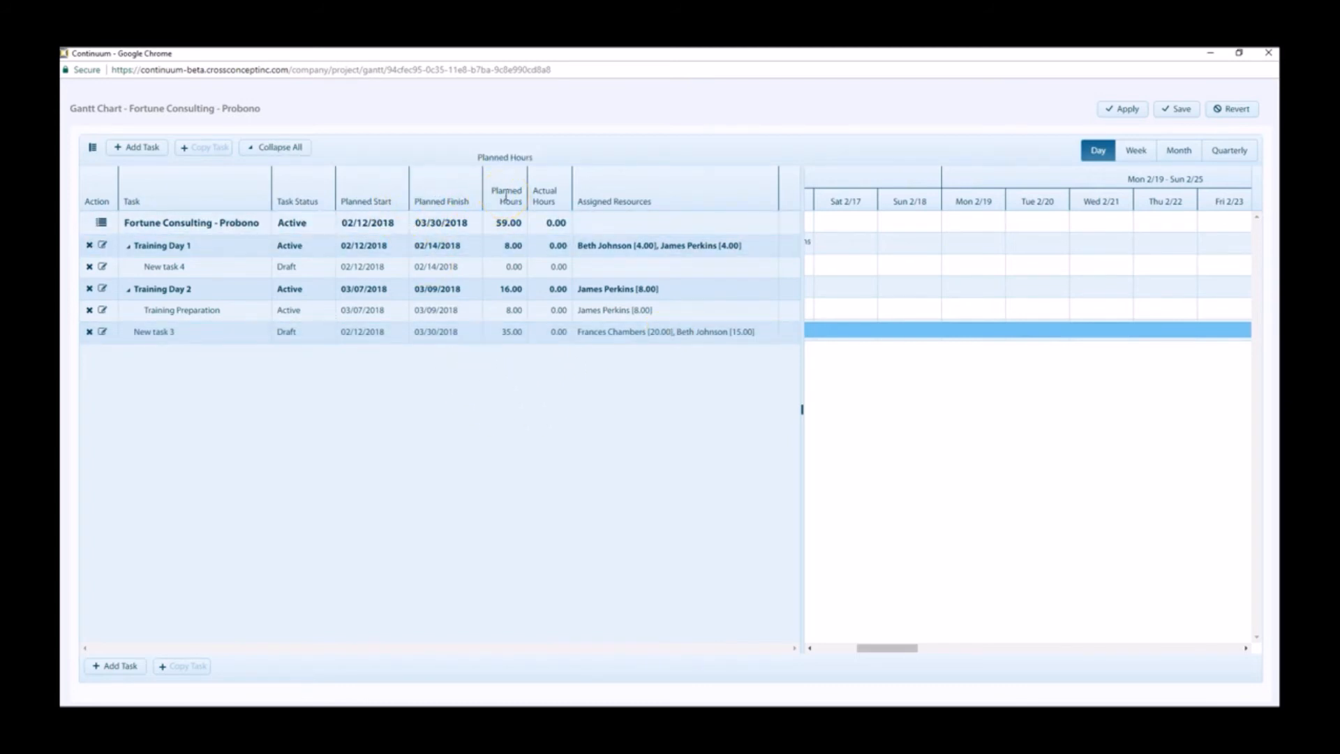
left_click(90, 266)
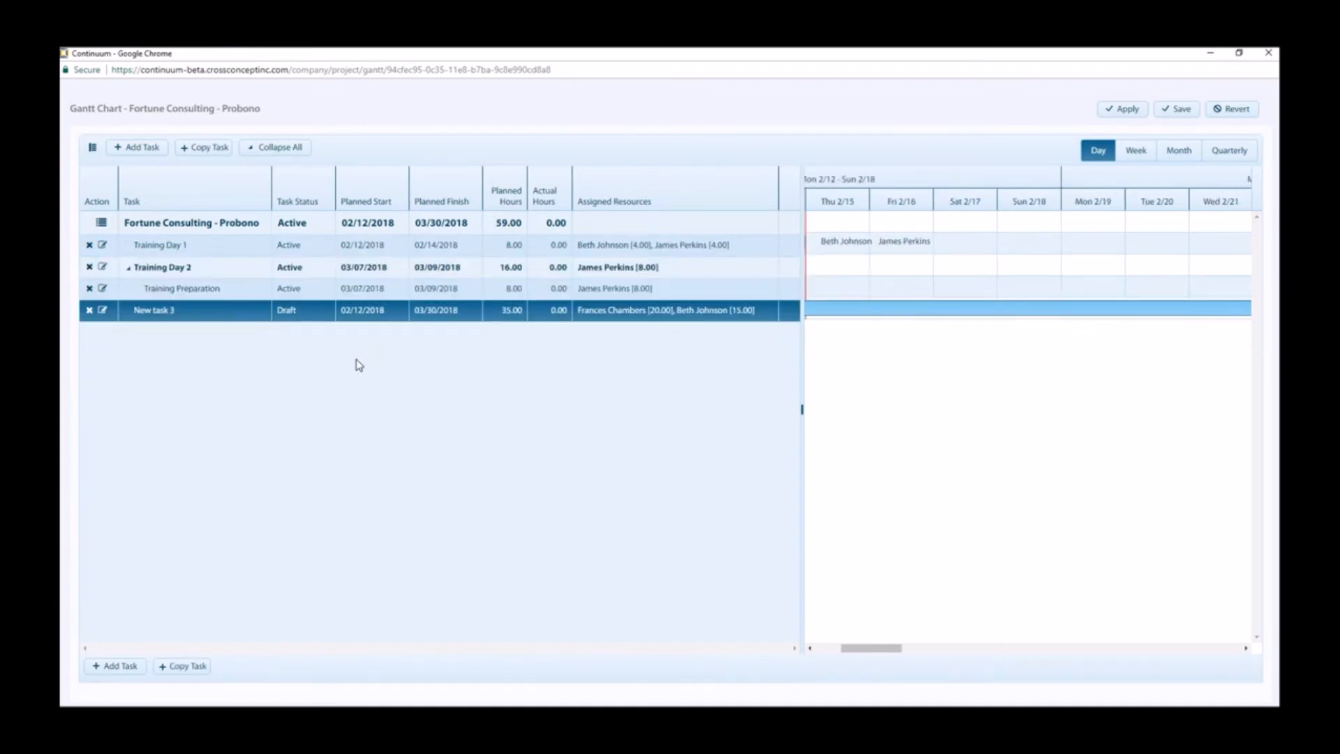
Step: Examine New task 3's editable details and its full profile, and close the task window without changes
left_click(101, 309)
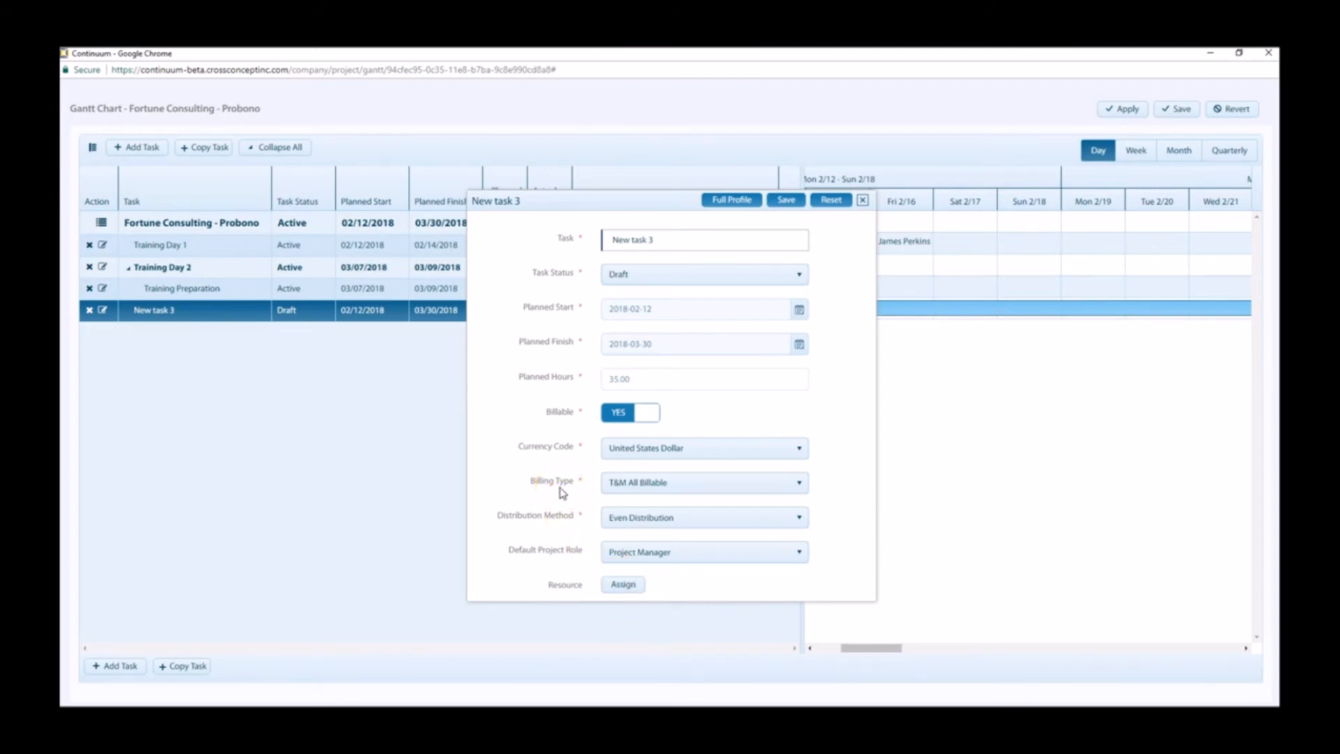
left_click(734, 204)
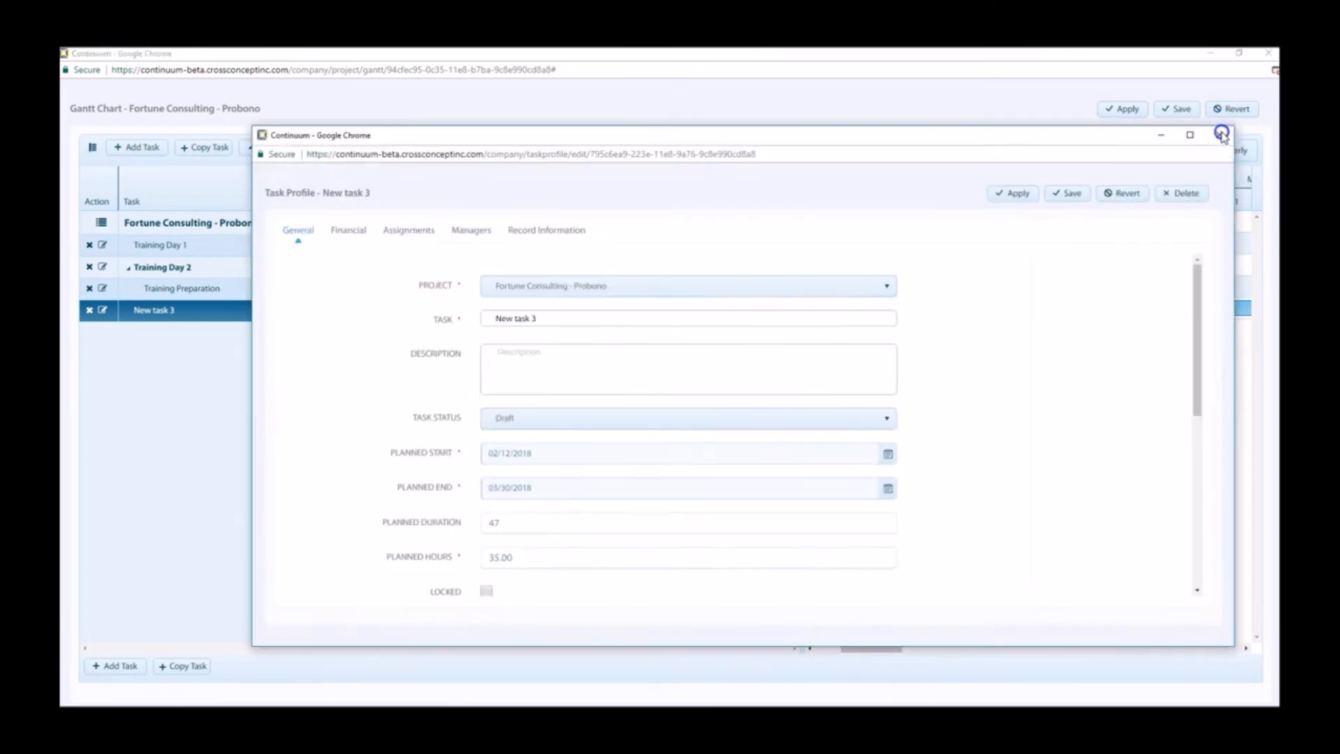
left_click(1221, 134)
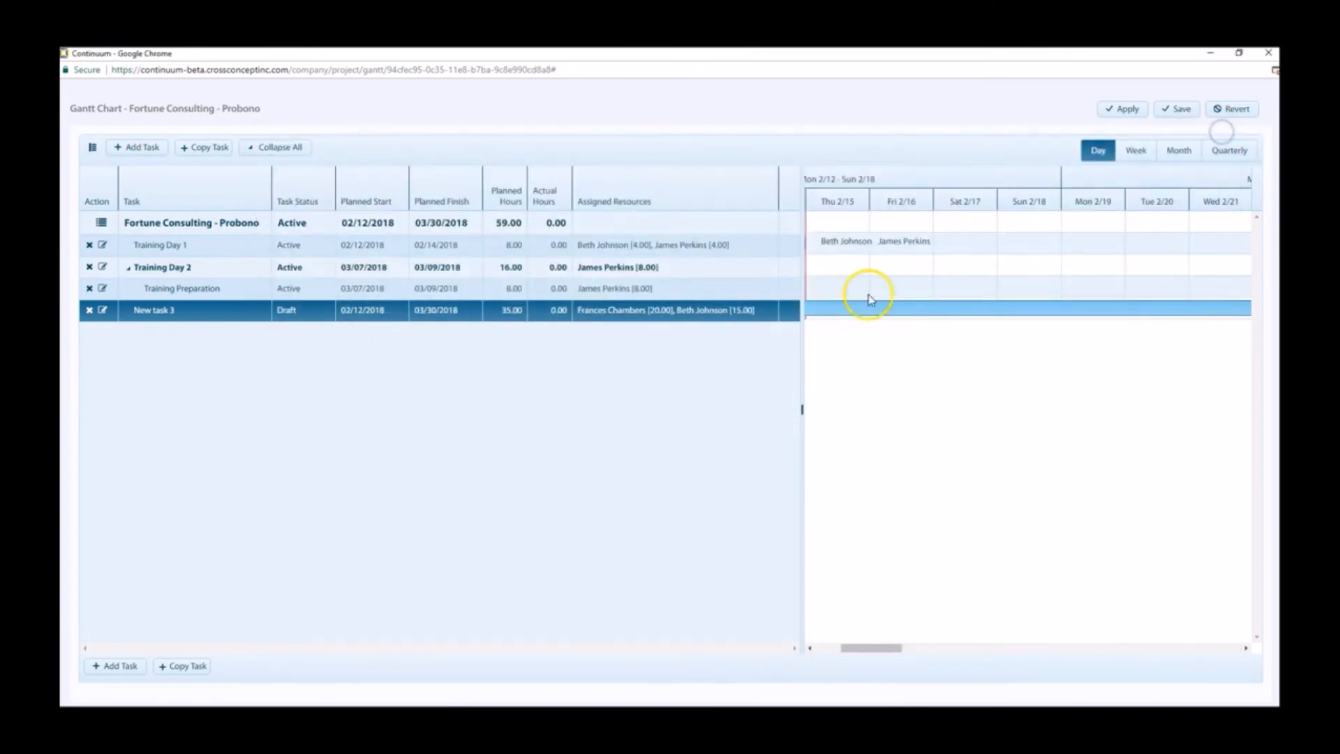
left_click(101, 310)
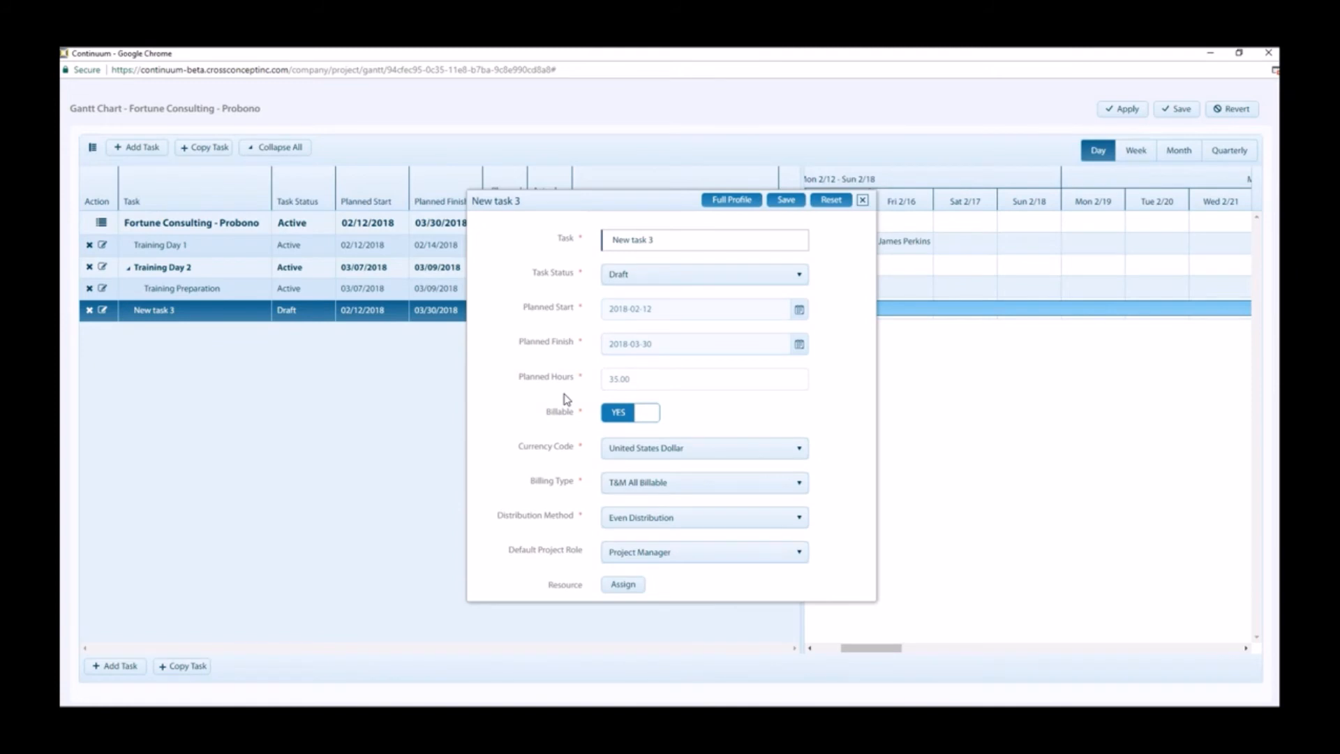
left_click(863, 201)
left_click(643, 312)
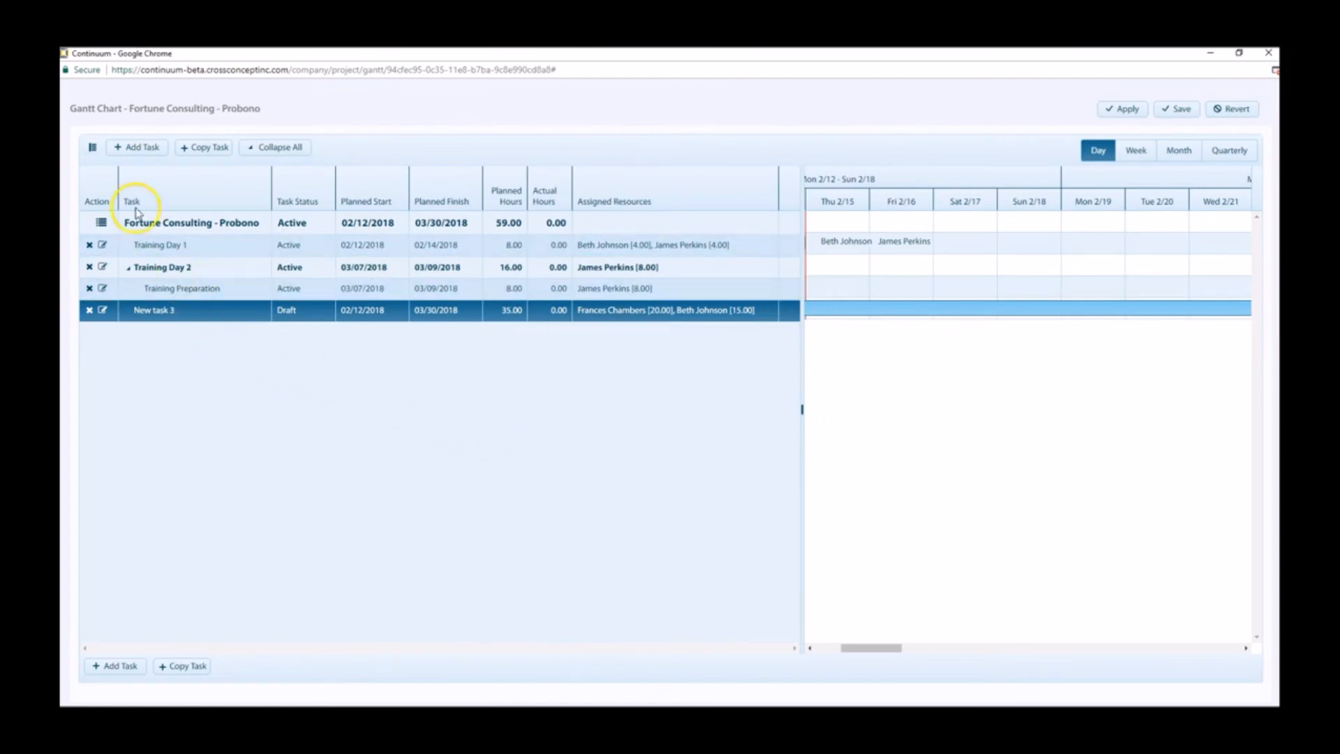
Step: Reduce the table to the action and task columns, compare the monthly and quarterly timelines, and set the weekly scale
left_click(95, 148)
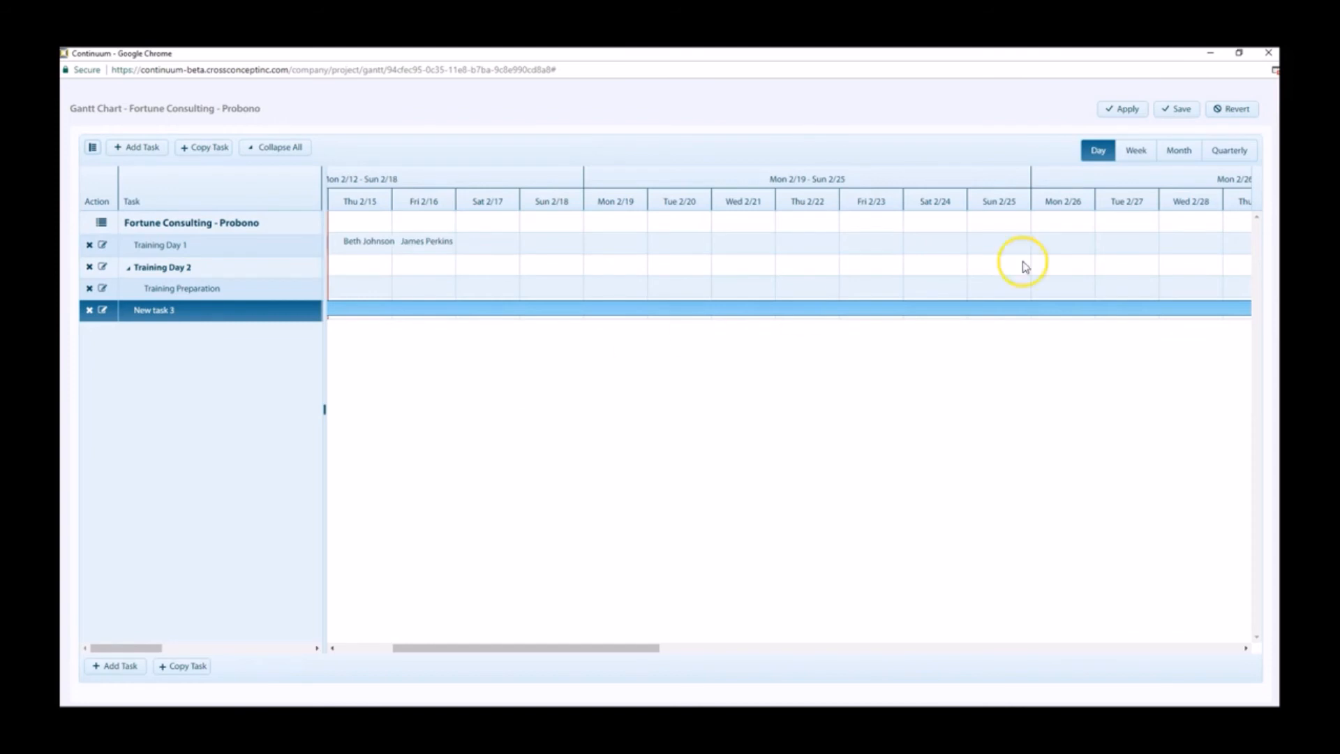
left_click(1133, 152)
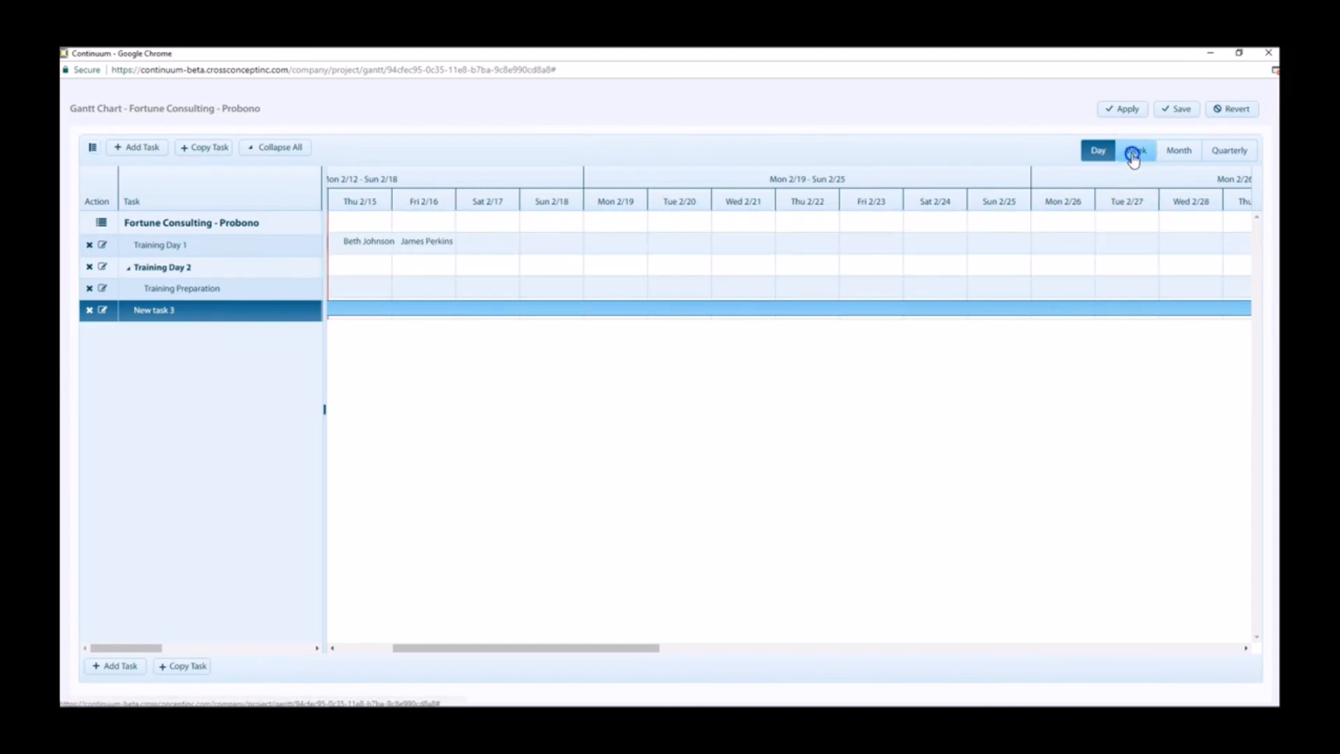
left_click(1178, 150)
left_click(1226, 154)
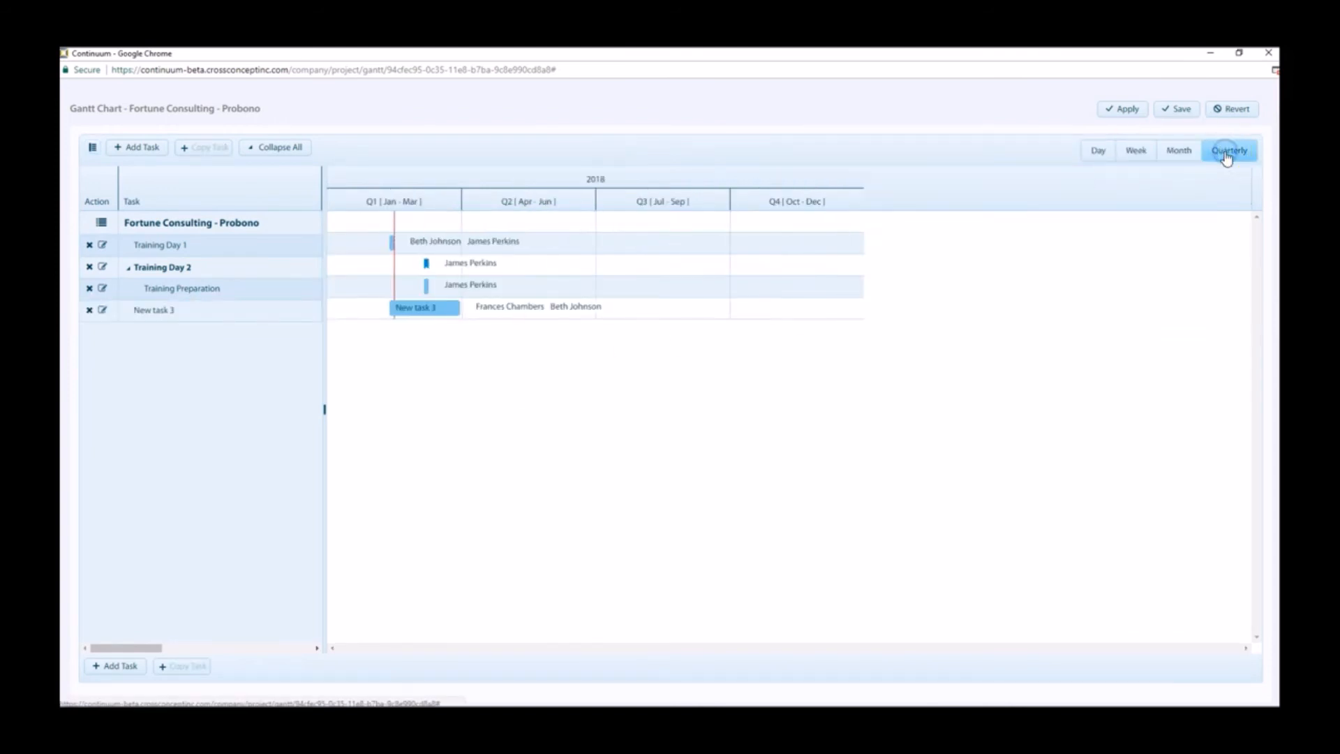
left_click(1136, 151)
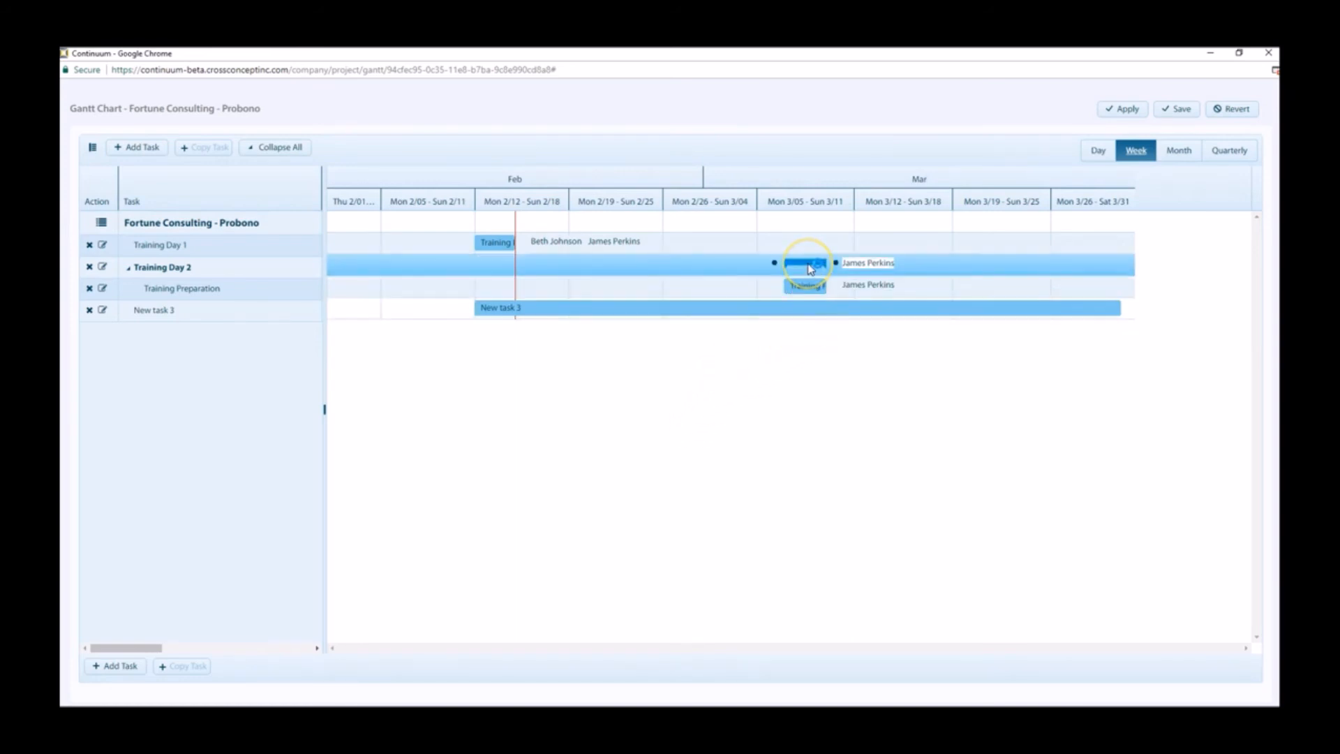
Step: Add a new task below New task 3
left_click(757, 308)
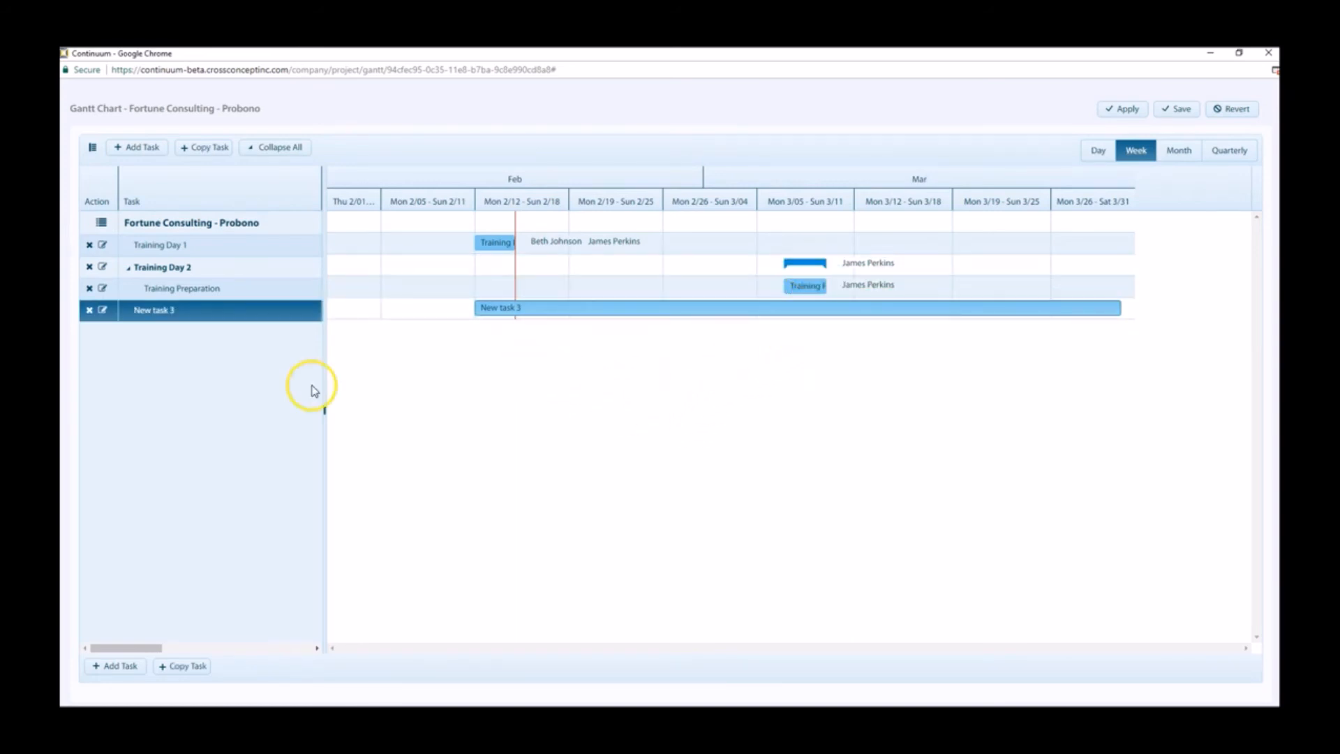
left_click(155, 150)
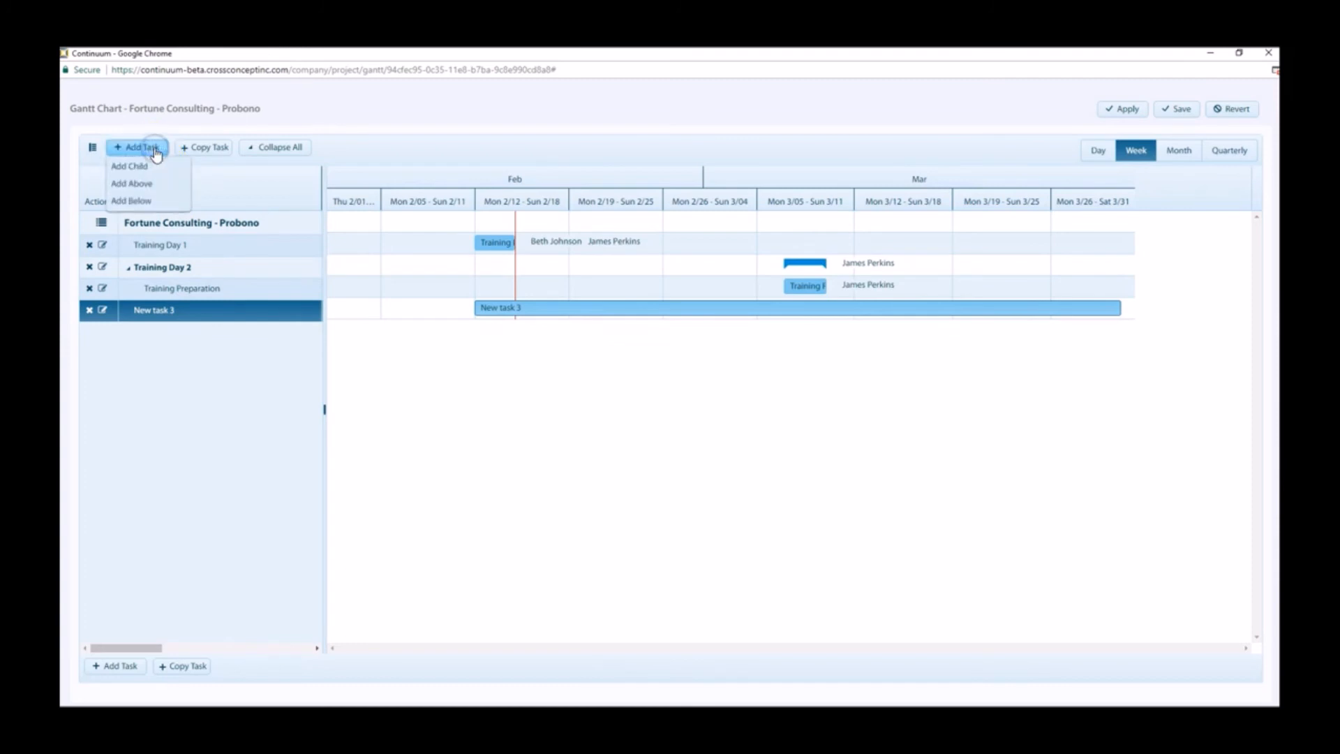
left_click(141, 200)
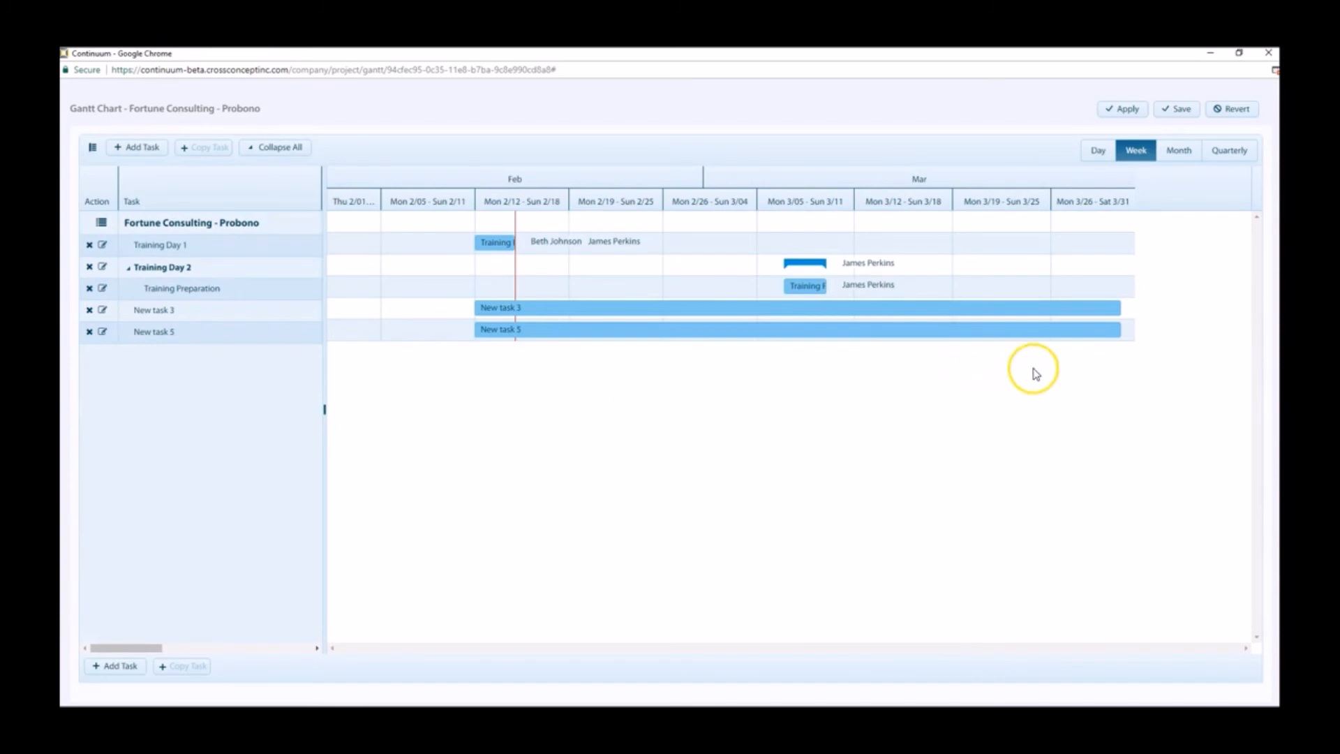
Step: Shorten New task 5's bar in the timeline so that it ends about March 26, 2018
left_click(1120, 330)
left_click_drag(1118, 330, 1059, 342)
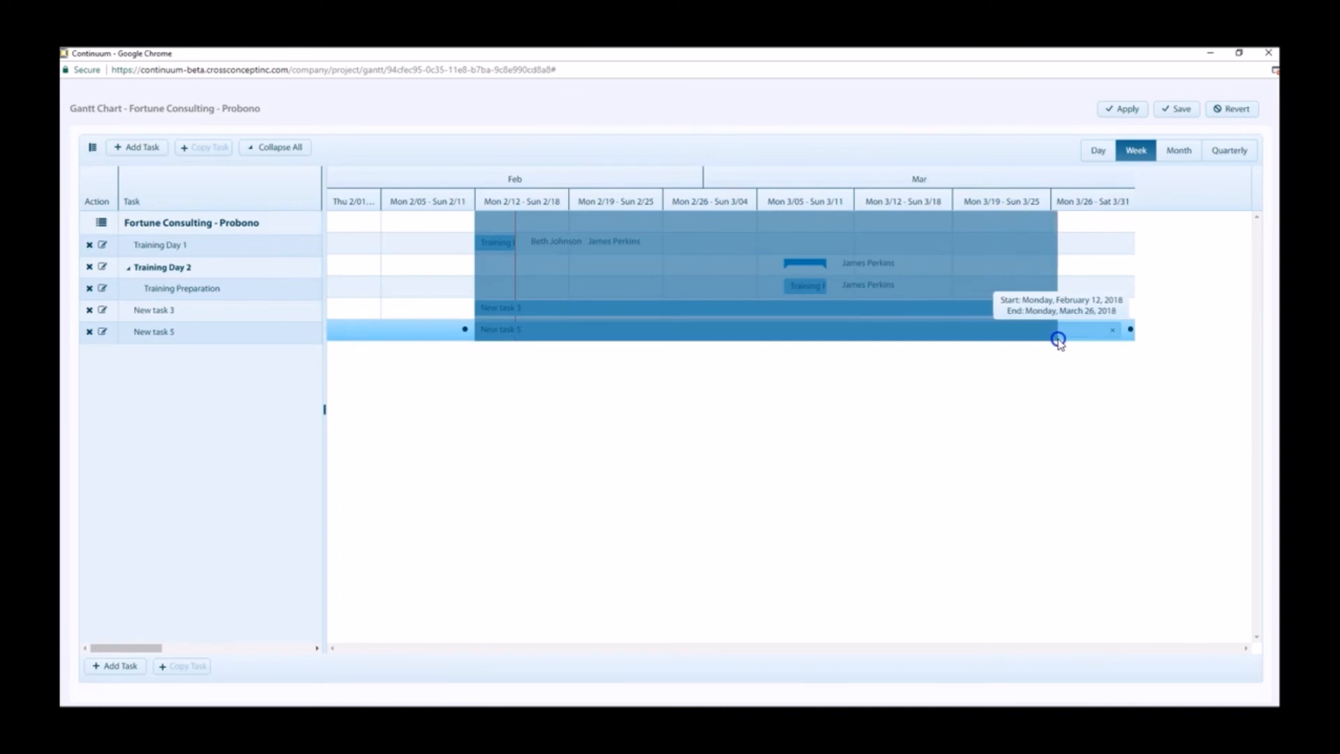
left_click_drag(1059, 341, 1029, 344)
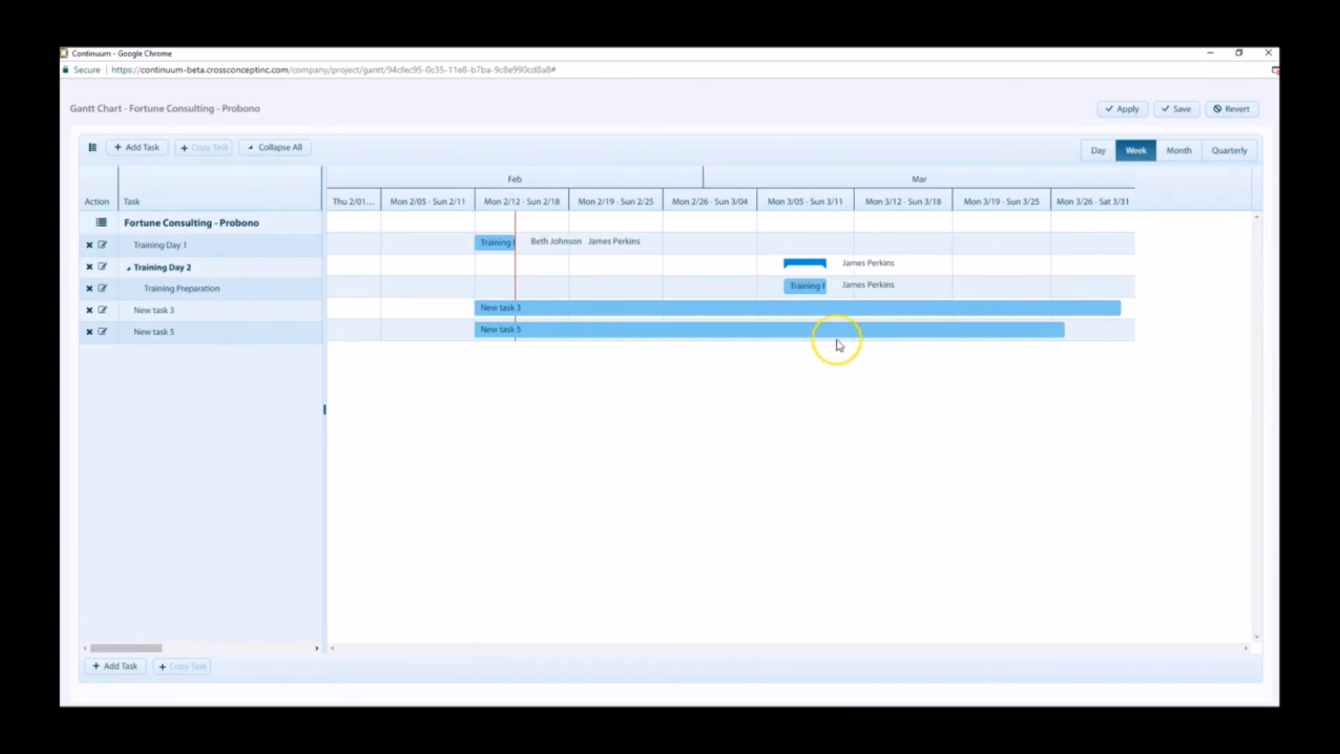
Step: Shift New task 5's bar to run from 2018-02-21 to 2018-04-04 and check the dates in its task details
left_click_drag(837, 332, 969, 327)
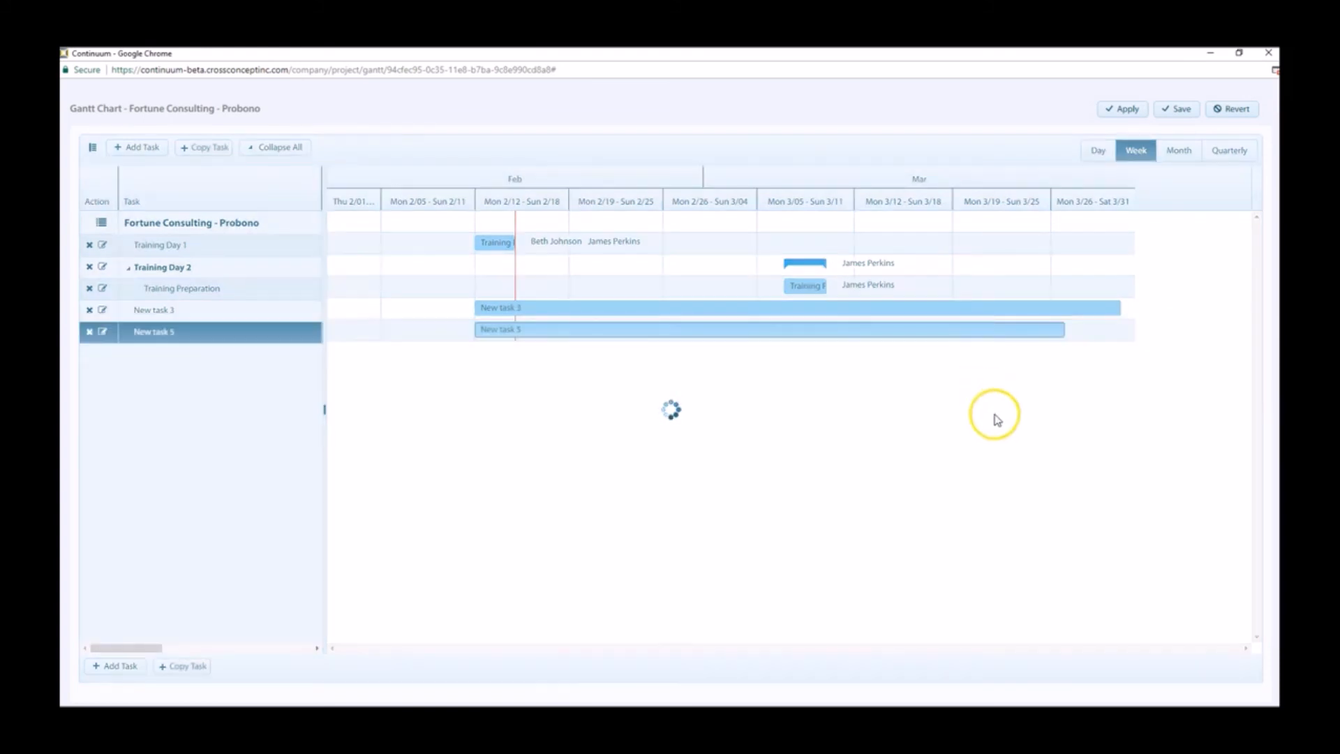
double_click(860, 334)
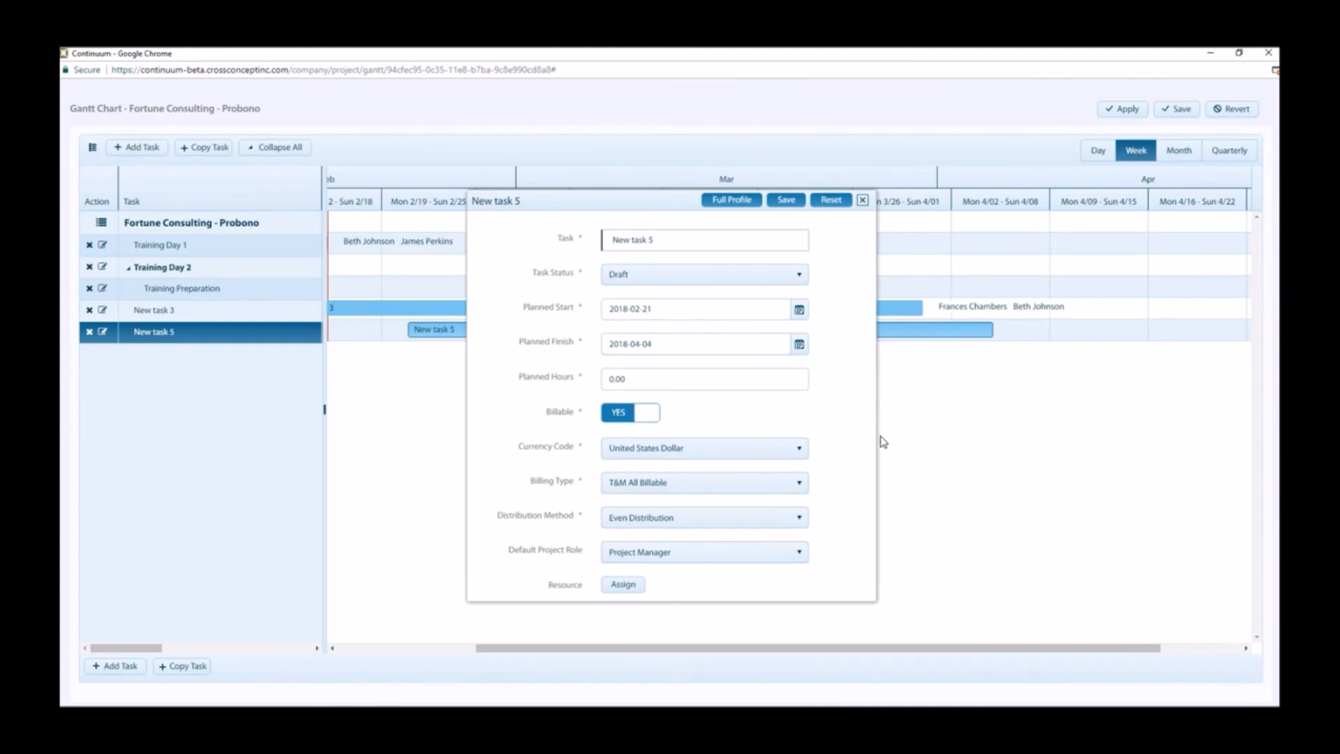
left_click(863, 200)
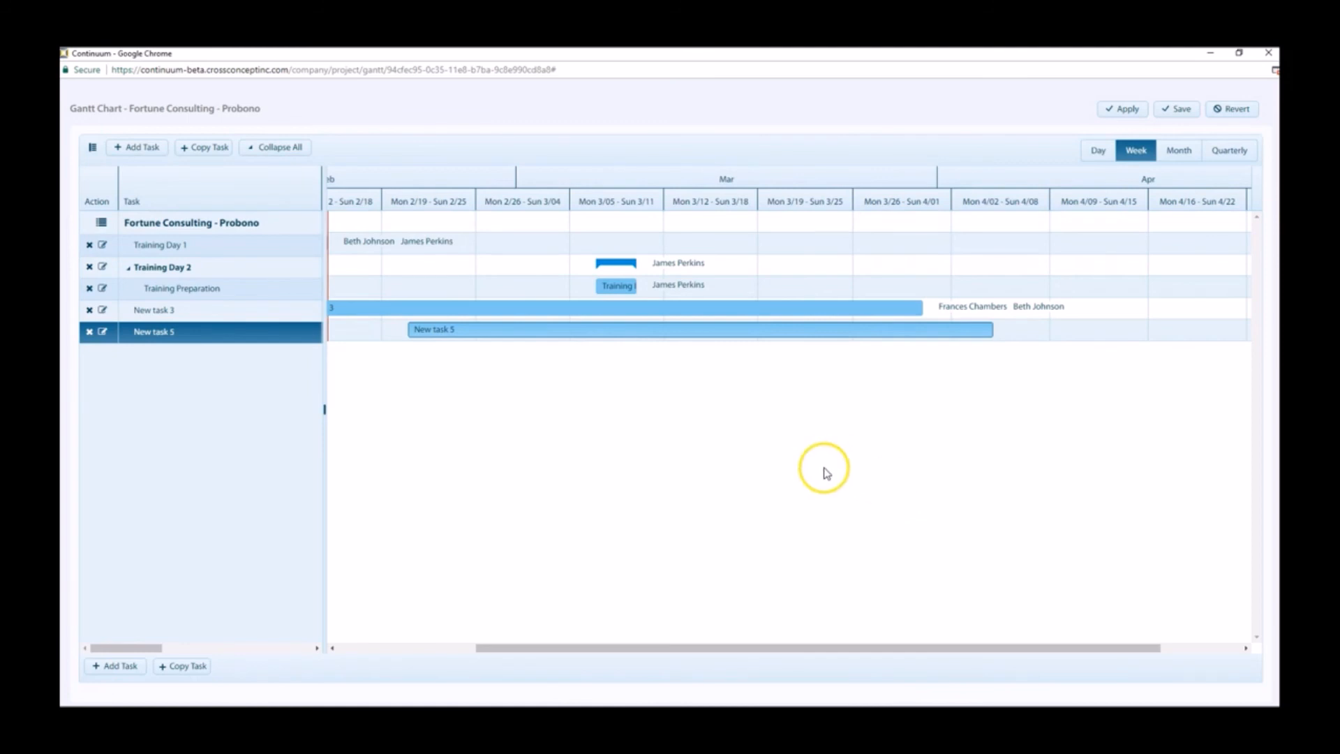
Step: Create a dependency from the finish of New task 3 to the start of New task 5
mouse_move(928, 314)
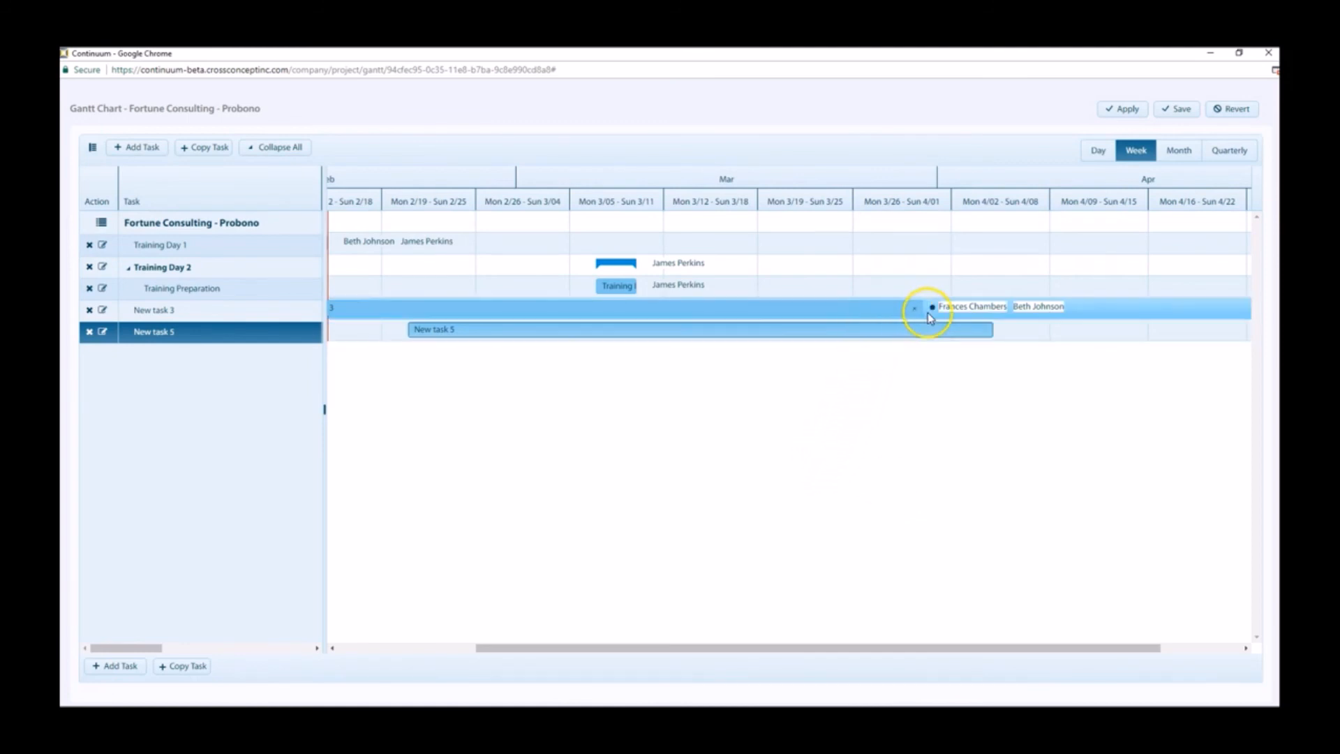
left_click_drag(931, 311, 397, 330)
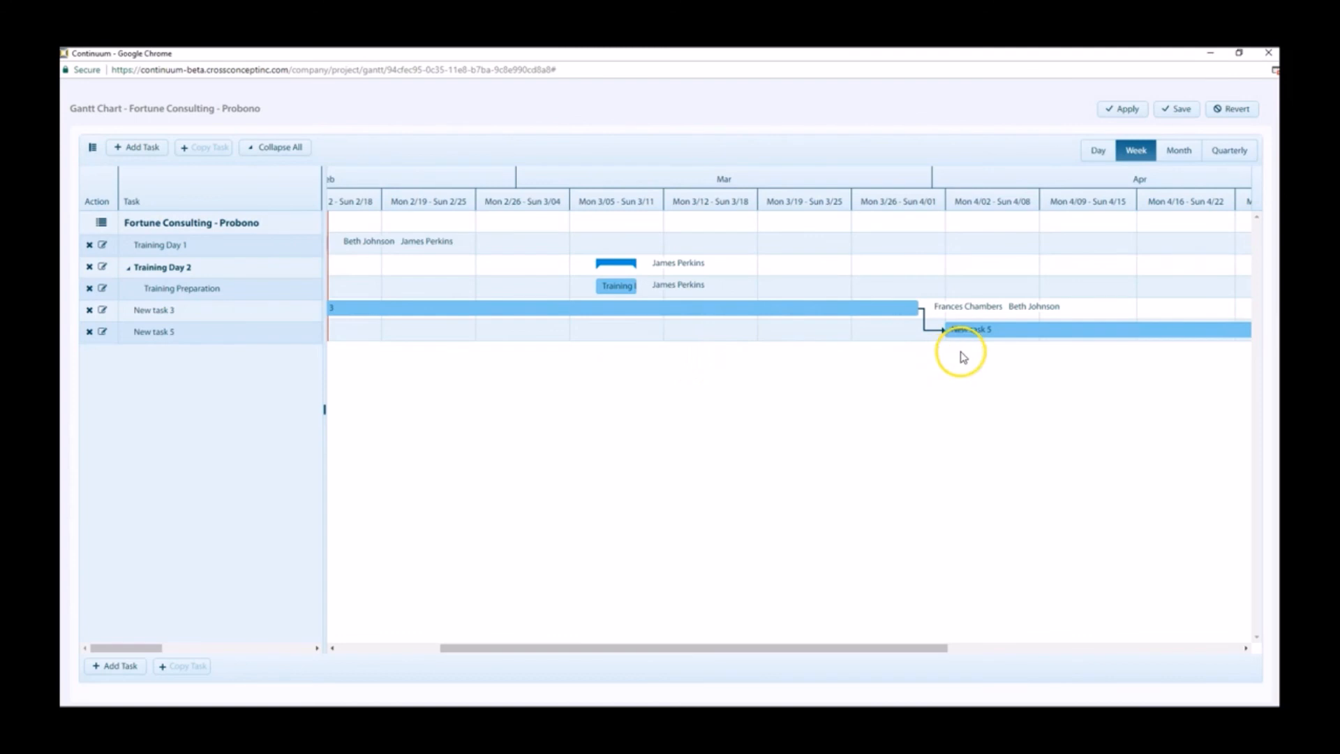
left_click(971, 329)
left_click(909, 308)
Step: Delete the dependency between New task 3 and New task 5 and move New task 5 to start in the week of 3/05
left_click(925, 326)
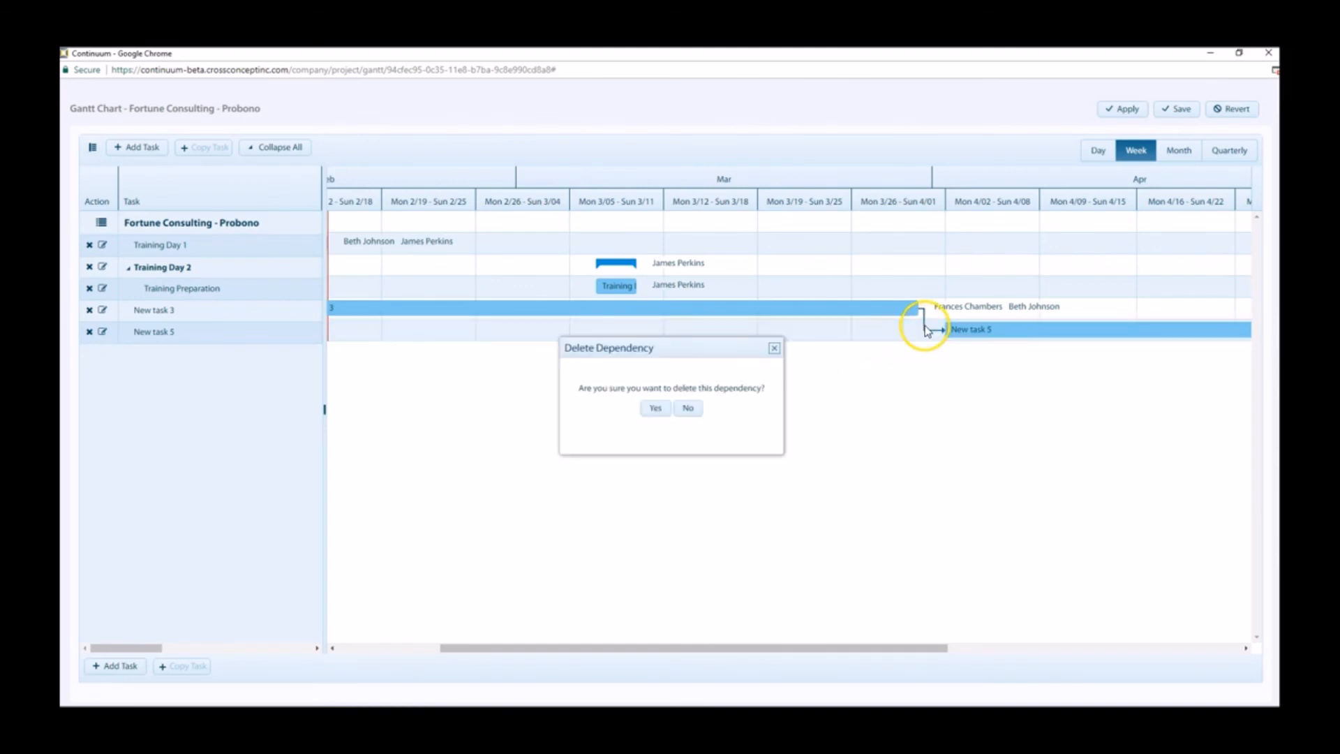
left_click(654, 407)
left_click_drag(1002, 333, 876, 335)
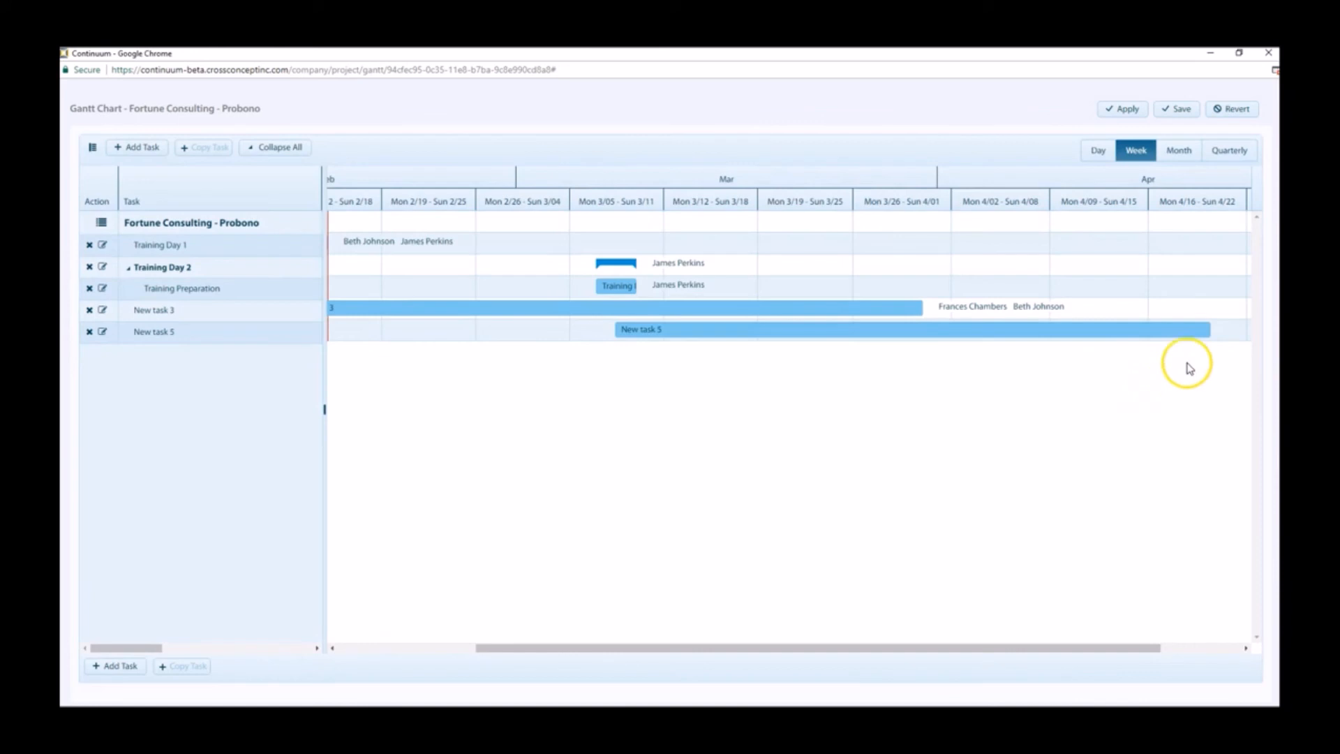
mouse_move(1197, 333)
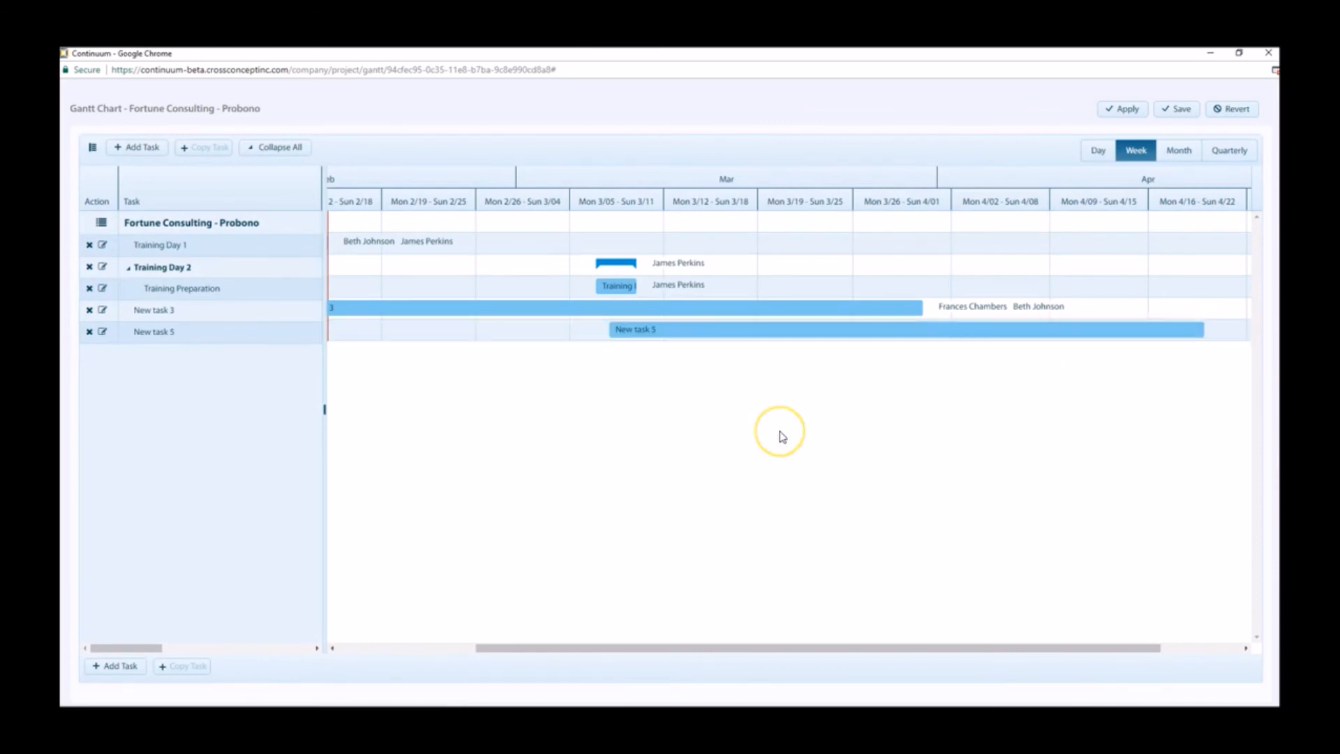